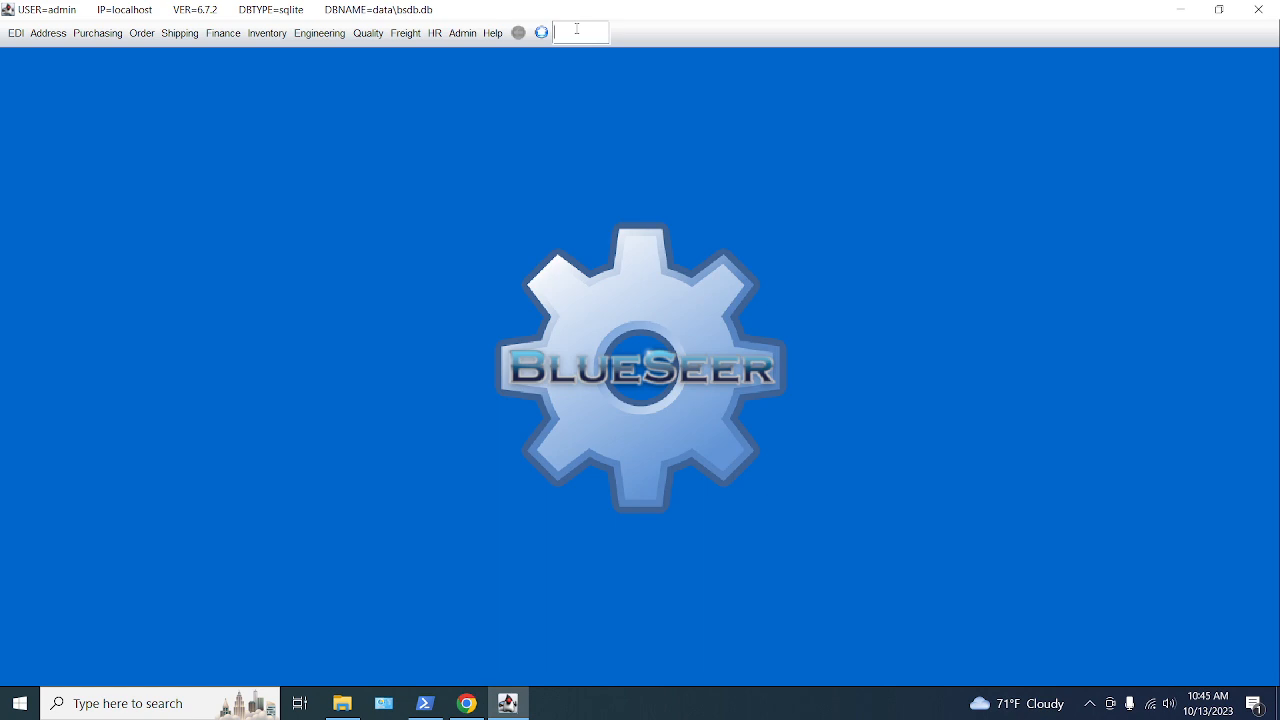
# - Enter ftp in the toolbar quick-launch box
pyautogui.write('ftp')
# - After browsing the EDI and Help menus, launch FTP/sFTP Maintenance from the quick-launch box
pyautogui.click(14, 33)
pyautogui.moveTo(24, 128)
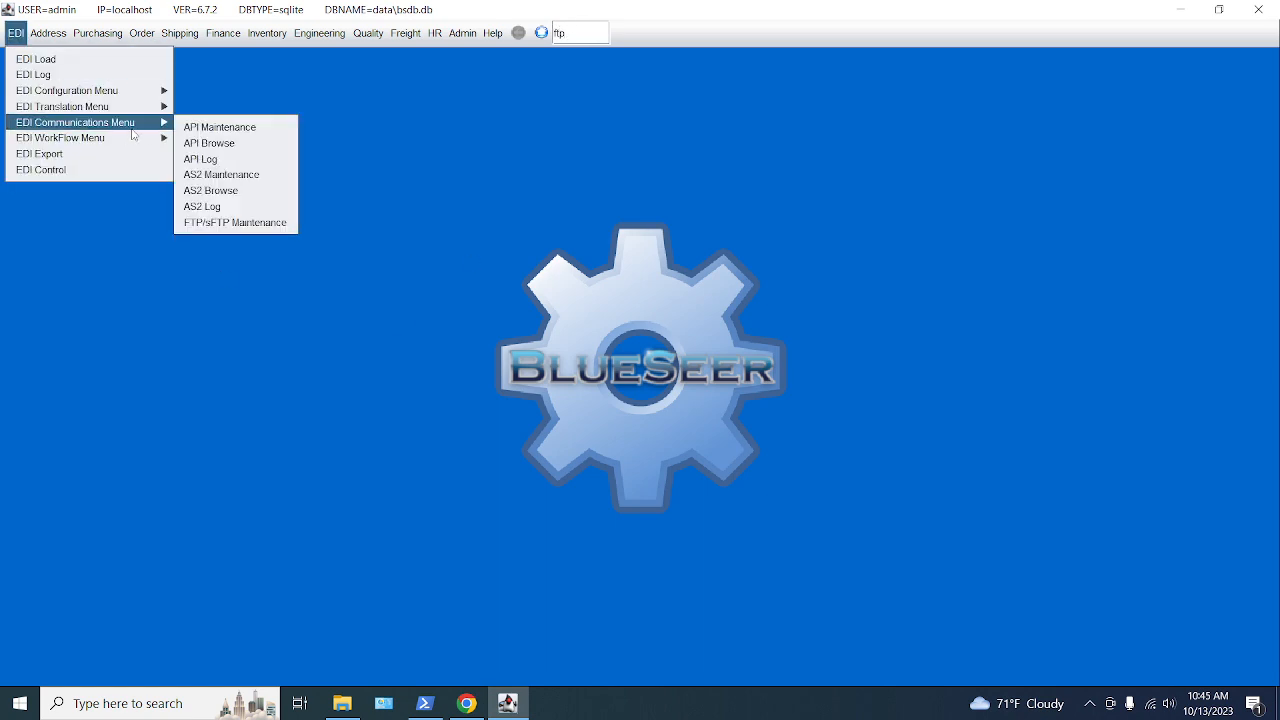
pyautogui.moveTo(493, 34)
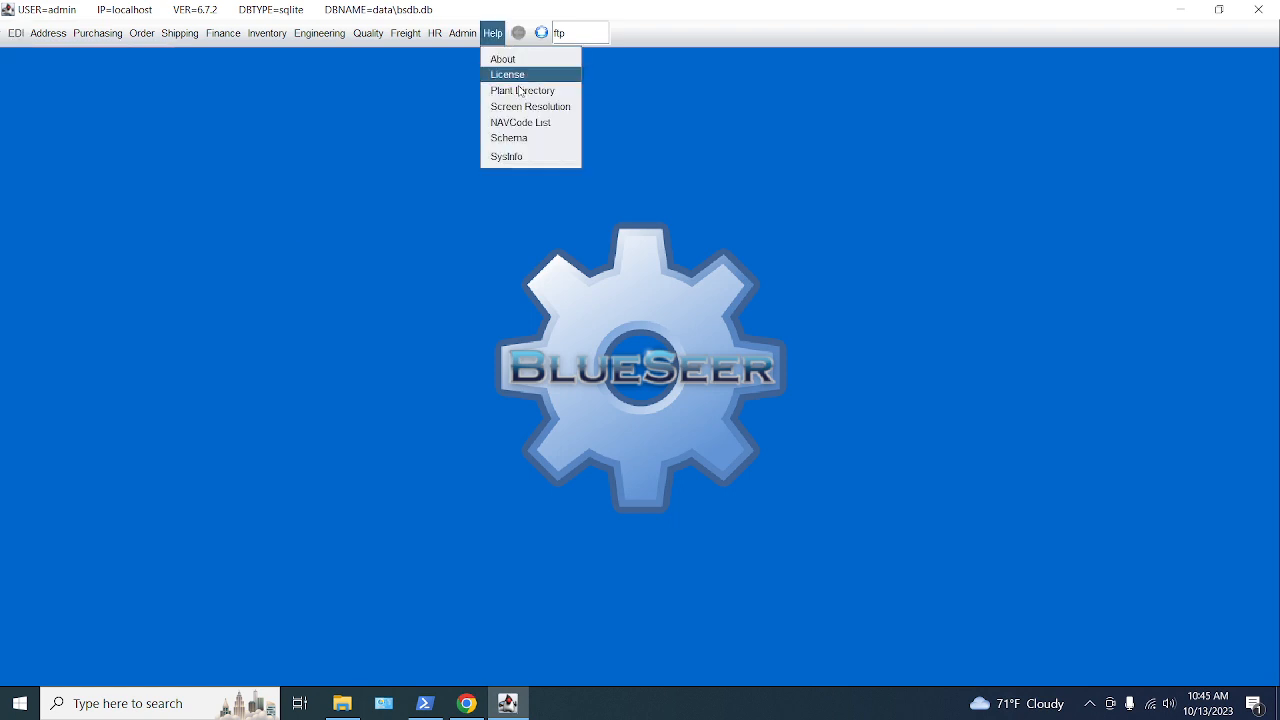
pyautogui.click(617, 72)
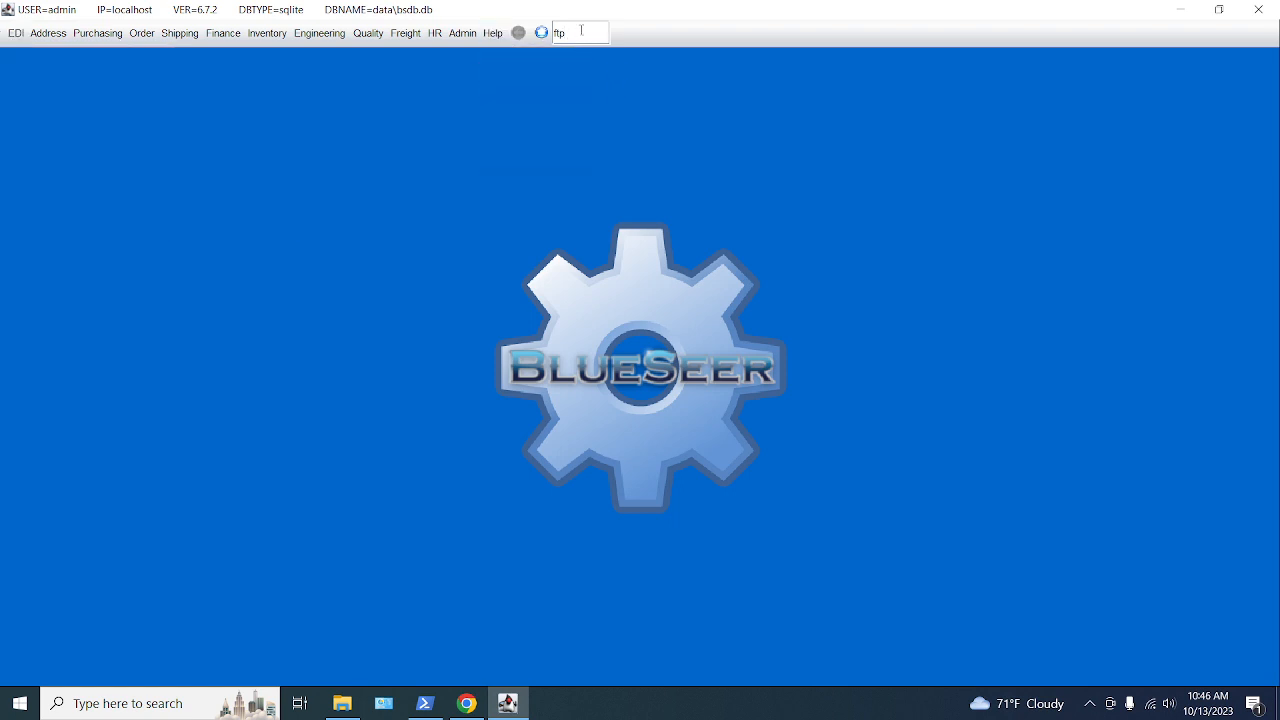
pyautogui.press('Return')
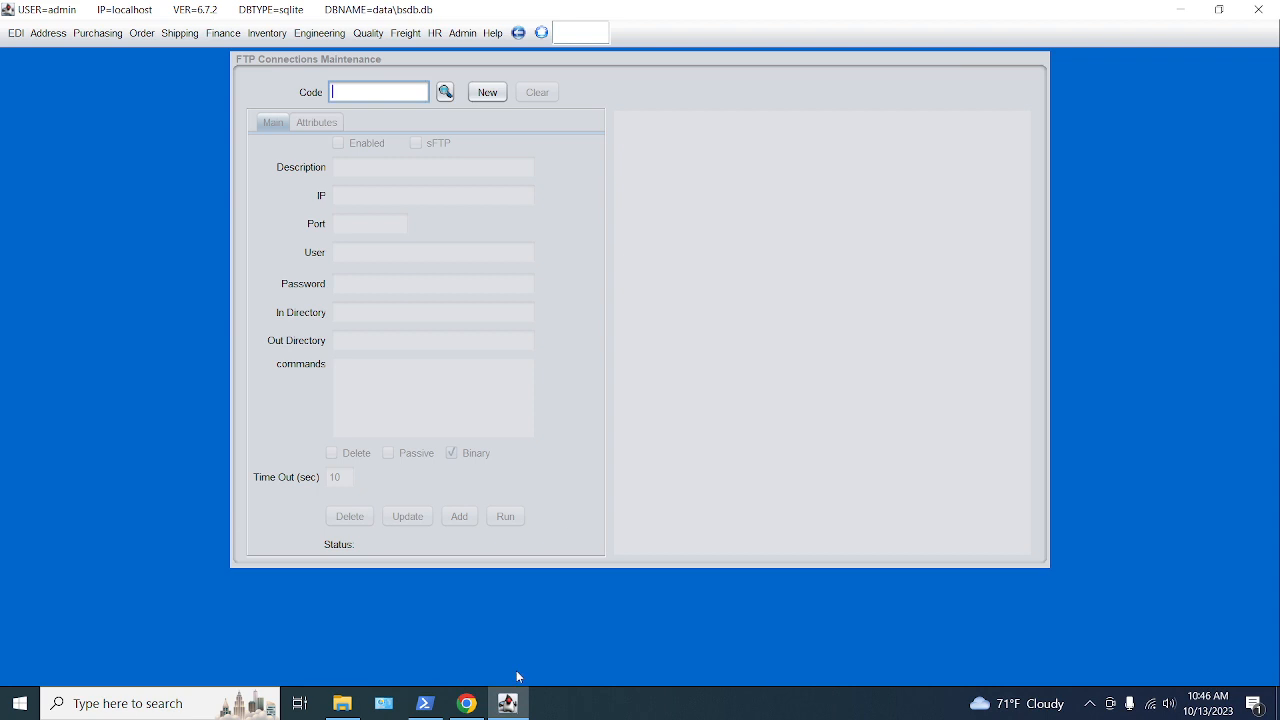
# - Check the FTP details on the DLP Test page, then enter dlp as the connection code
pyautogui.moveTo(467, 704)
pyautogui.click(500, 630)
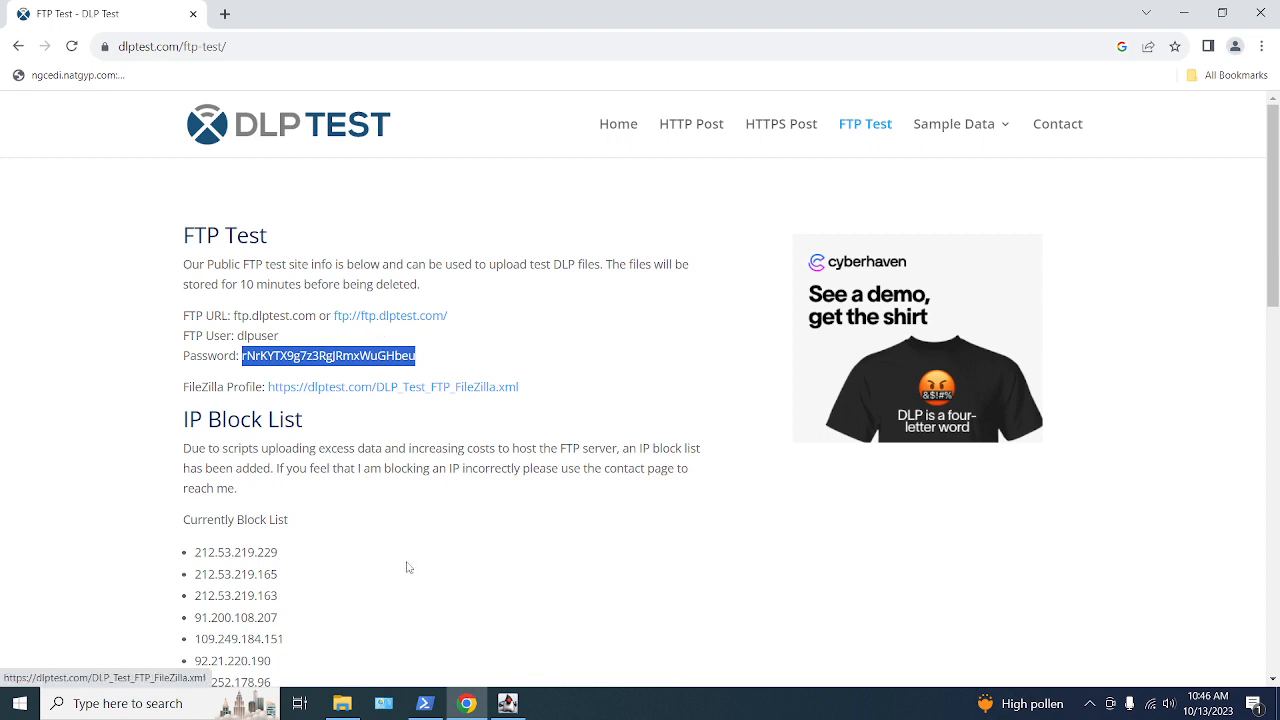
pyautogui.click(505, 705)
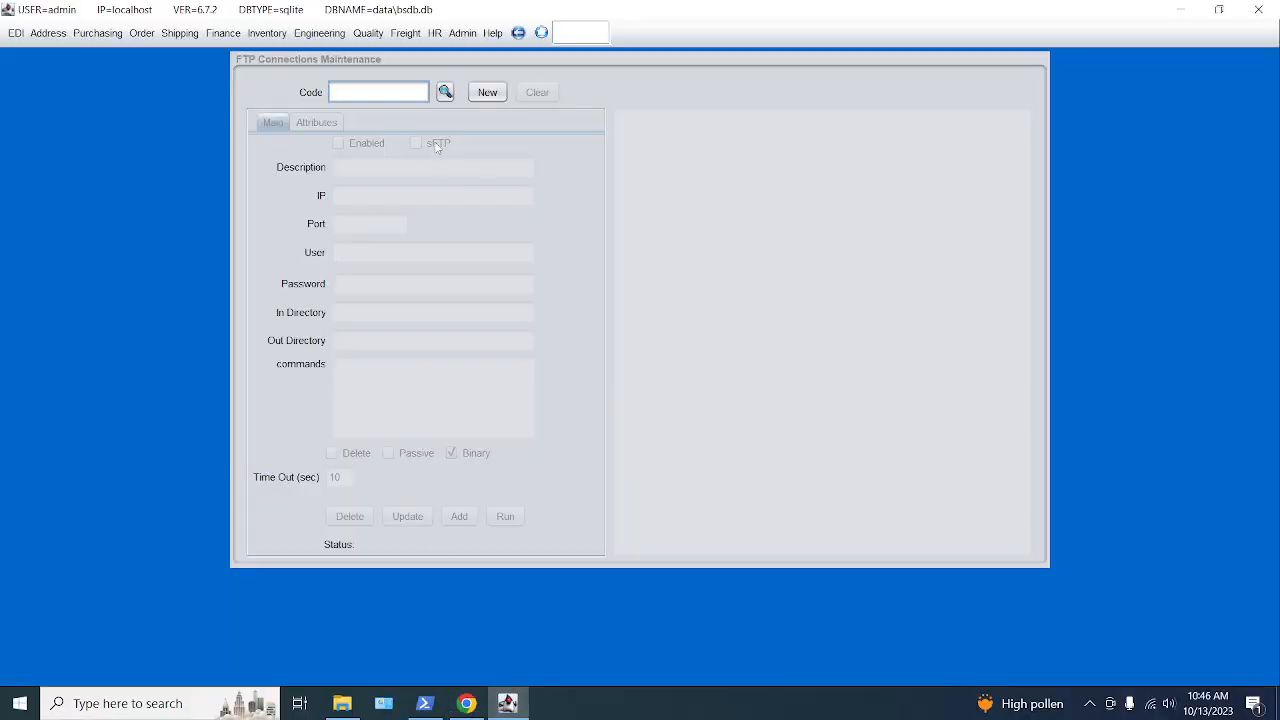
pyautogui.write('dlp')
# - Add a new enabled connection dlp, description test, with IP ftp.dlptest.com
pyautogui.click(484, 93)
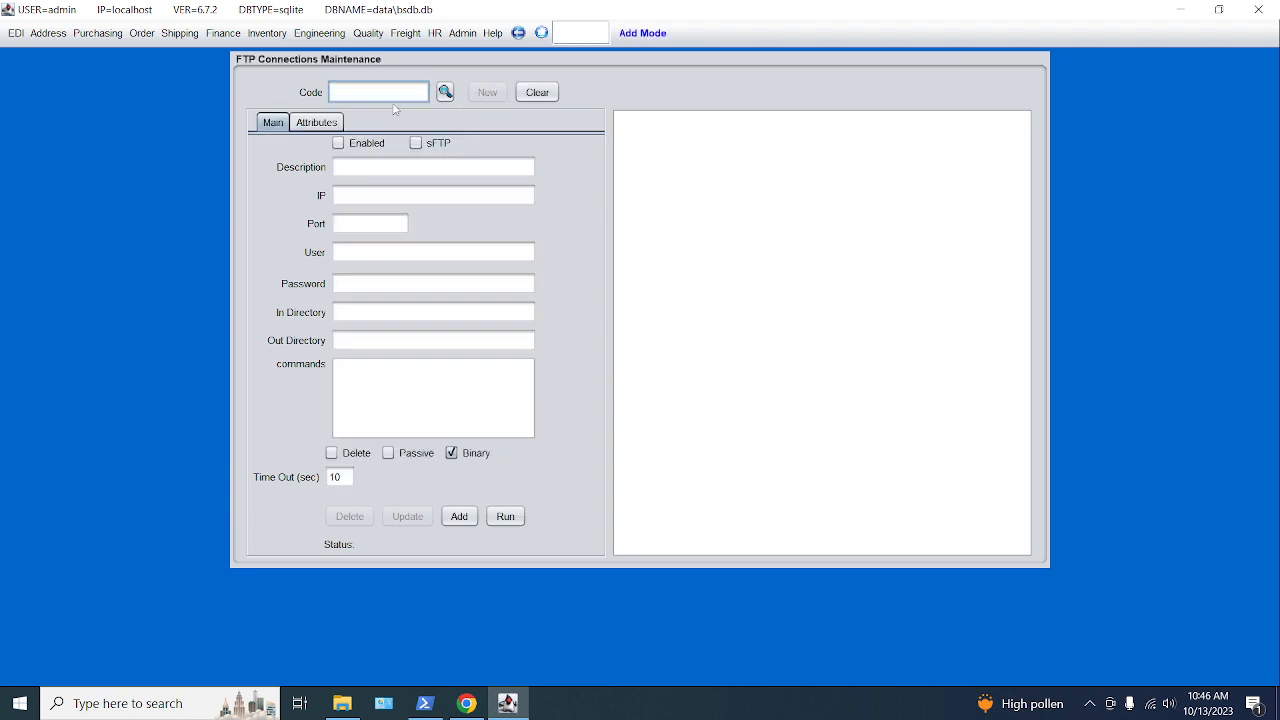
pyautogui.write('dlp')
pyautogui.click(364, 169)
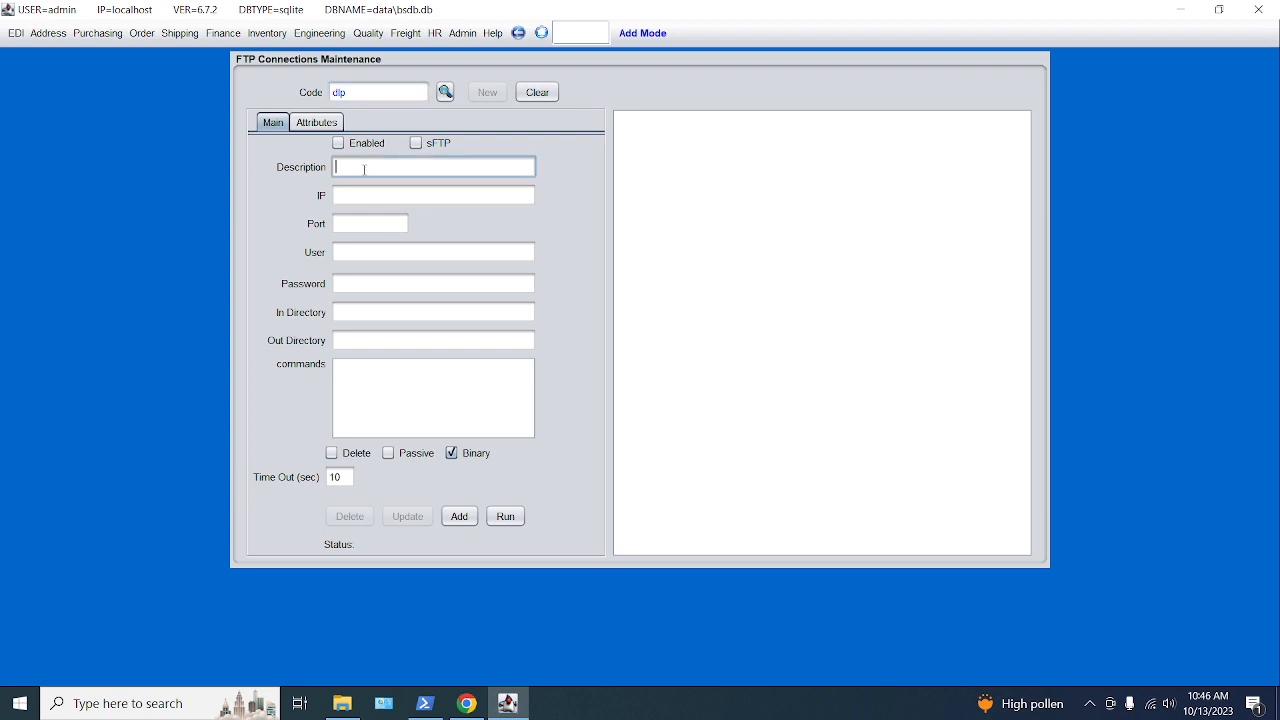
pyautogui.write('test')
pyautogui.click(345, 143)
pyautogui.click(352, 192)
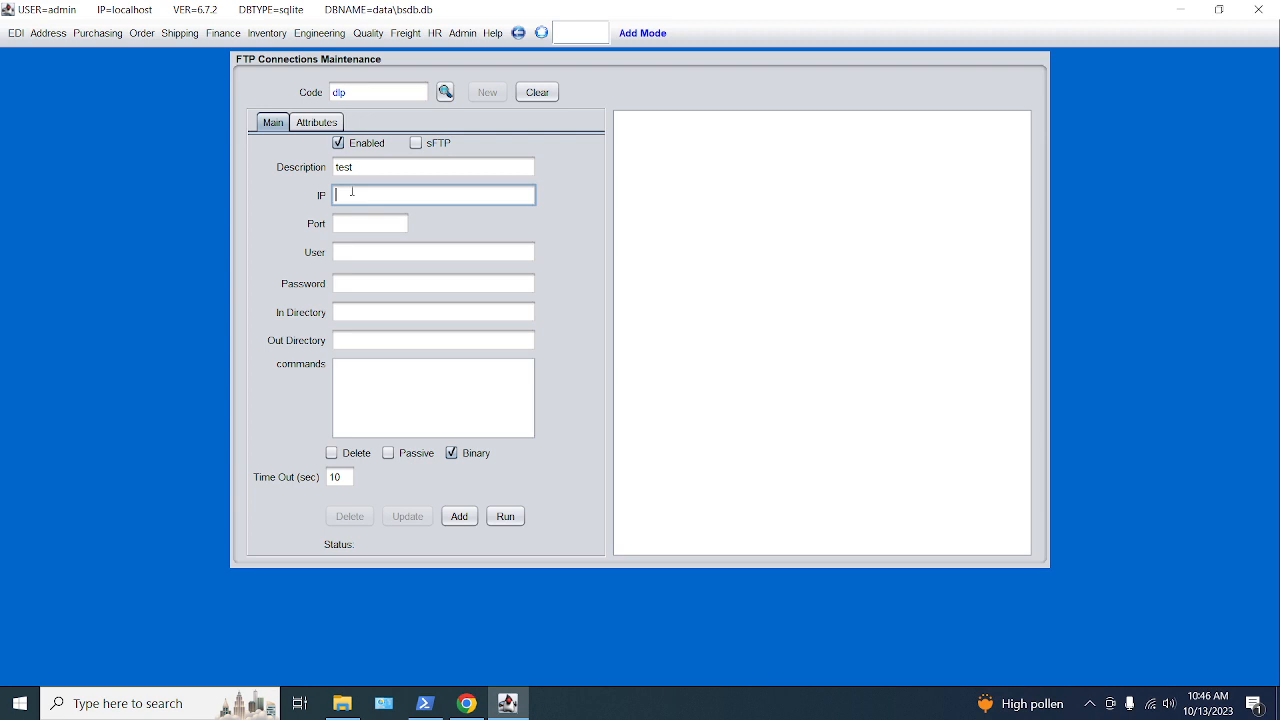
pyautogui.write('ftp.dlptest.com')
pyautogui.hotkey('alt', 'Tab')
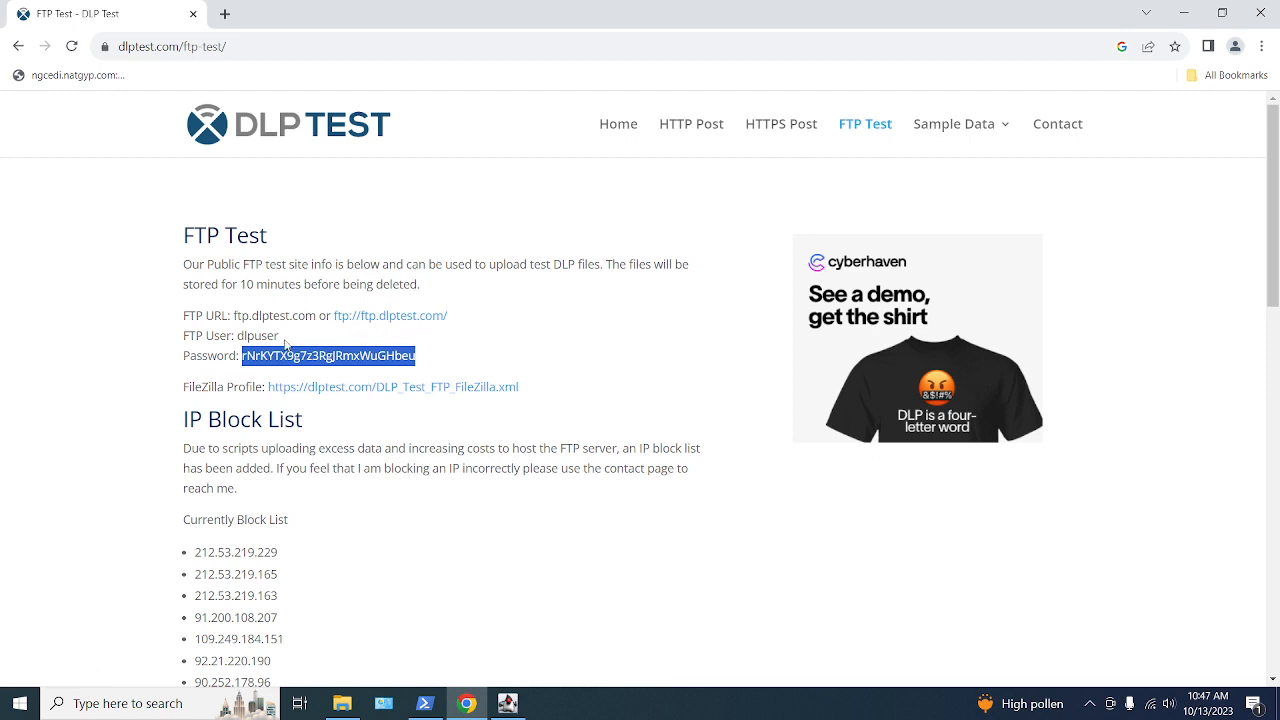
# - Select the FTP user name dlpuser on the DLP Test page and focus the User field
pyautogui.moveTo(281, 337); pyautogui.dragTo(238, 337)
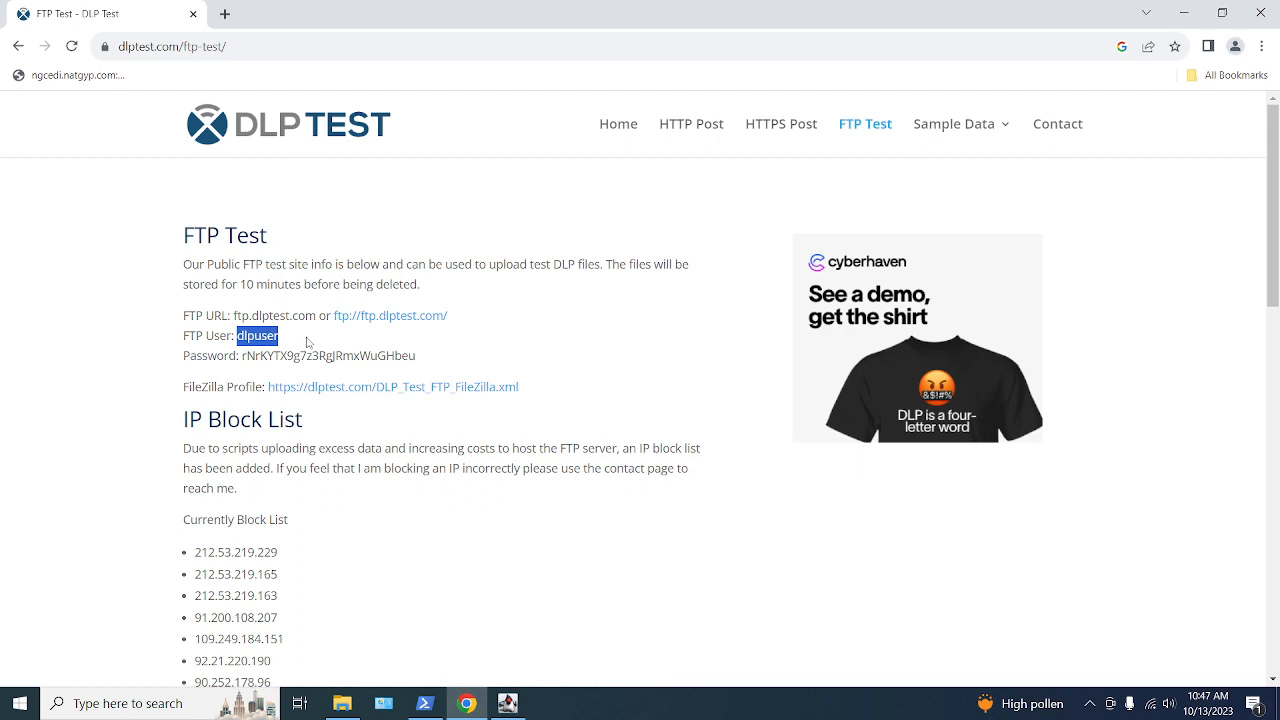
pyautogui.hotkey('ctrl', 'shift', 'c')
pyautogui.hotkey('alt', 'Tab')
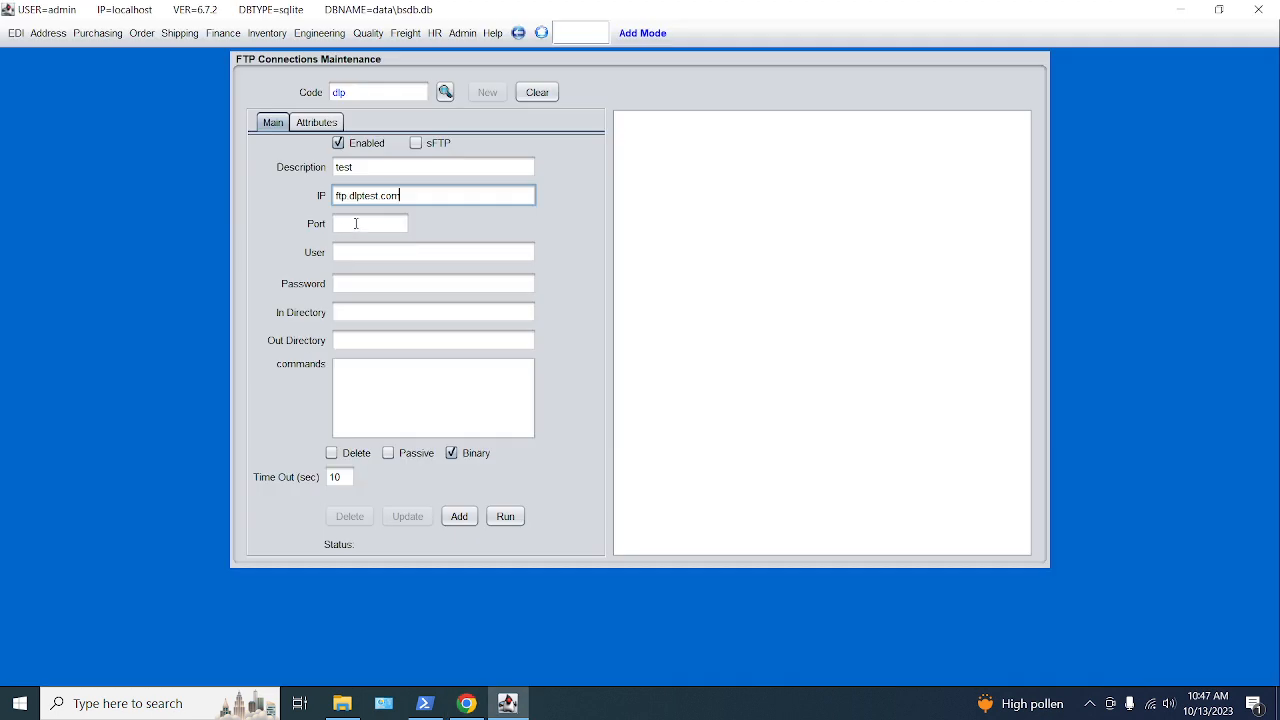
pyautogui.click(351, 252)
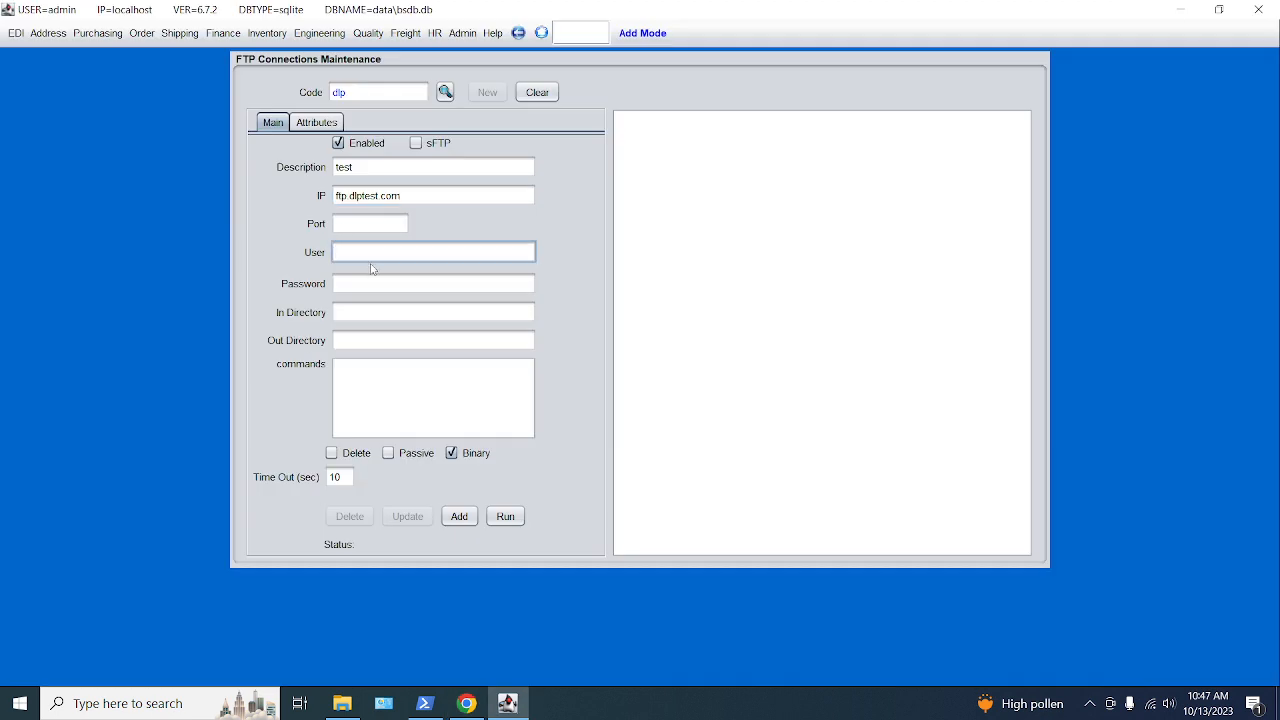
pyautogui.hotkey('alt', 'Tab')
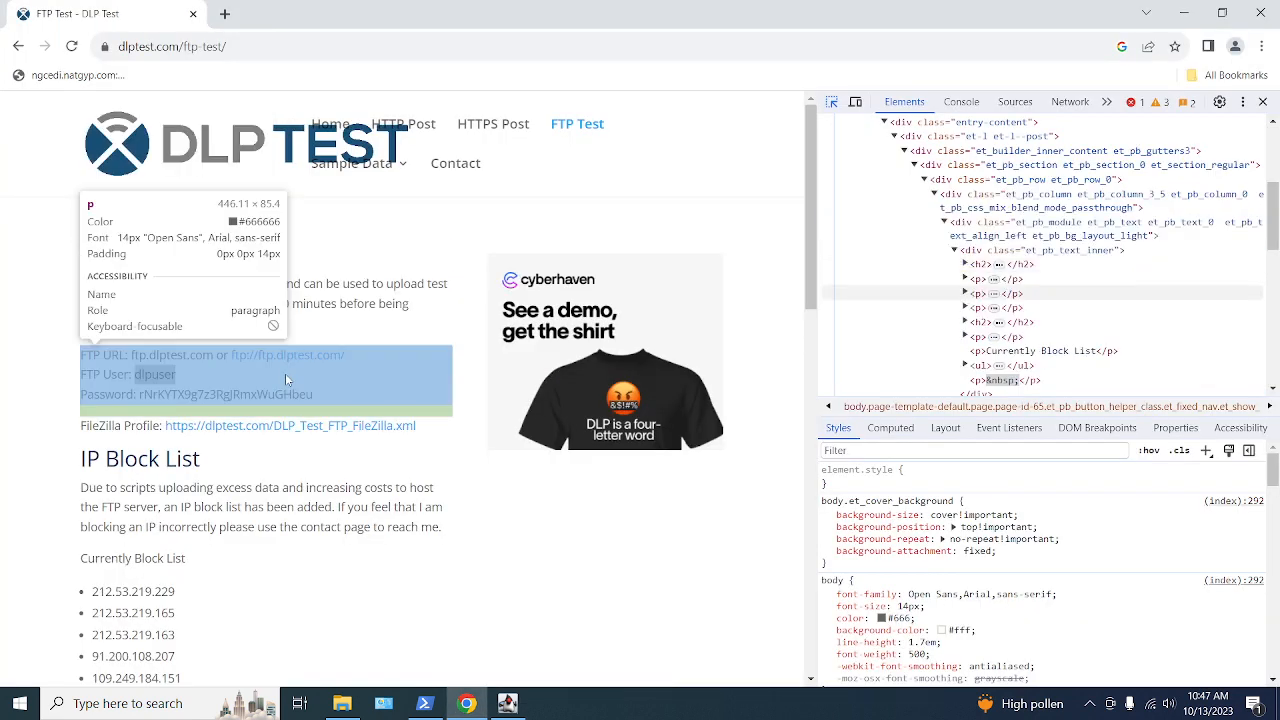
pyautogui.click(285, 373)
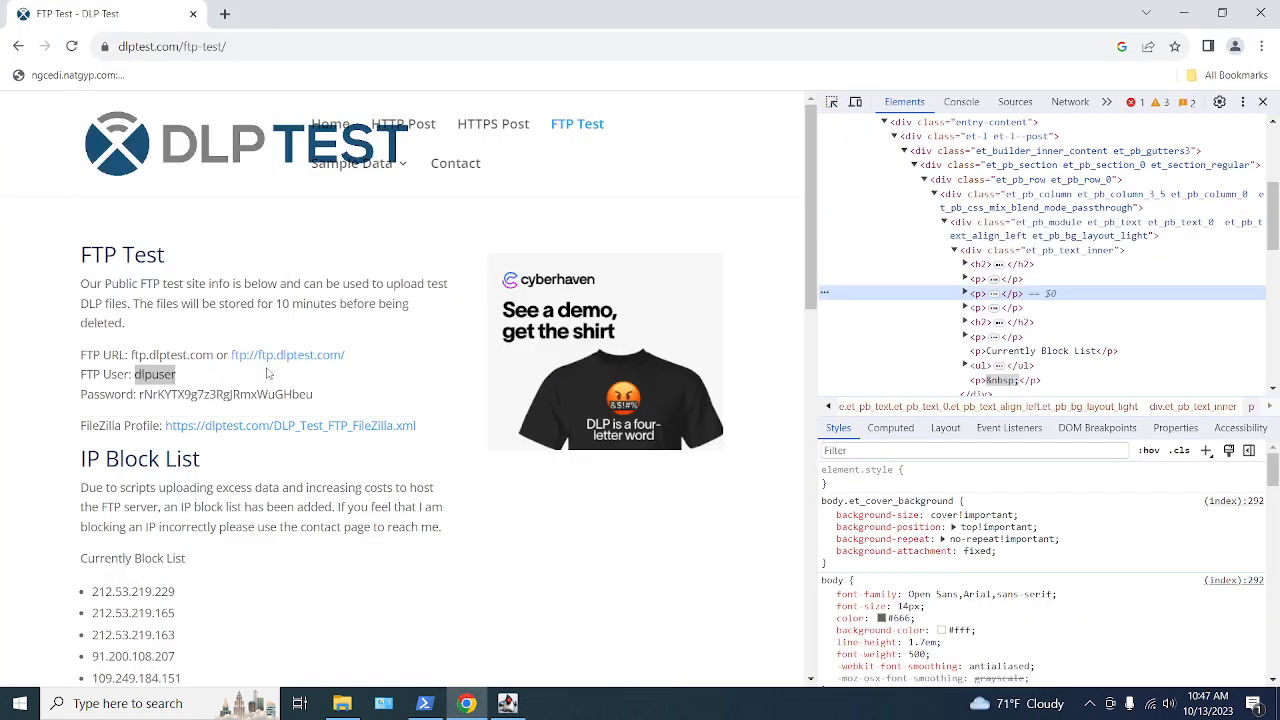
pyautogui.click(1264, 102)
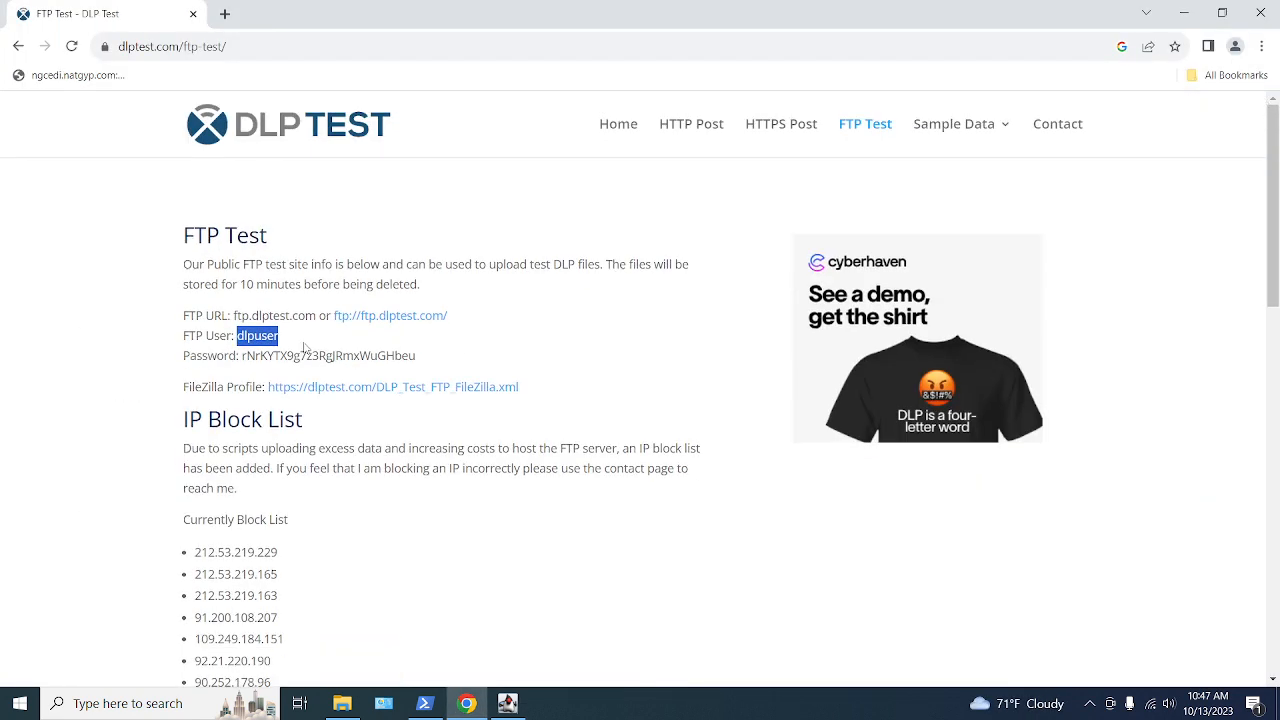
# - Paste dlpuser into the connection's User field, then select the FTP password on the DLP Test page
pyautogui.moveTo(304, 347); pyautogui.dragTo(237, 338)
pyautogui.hotkey('alt', 'Tab')
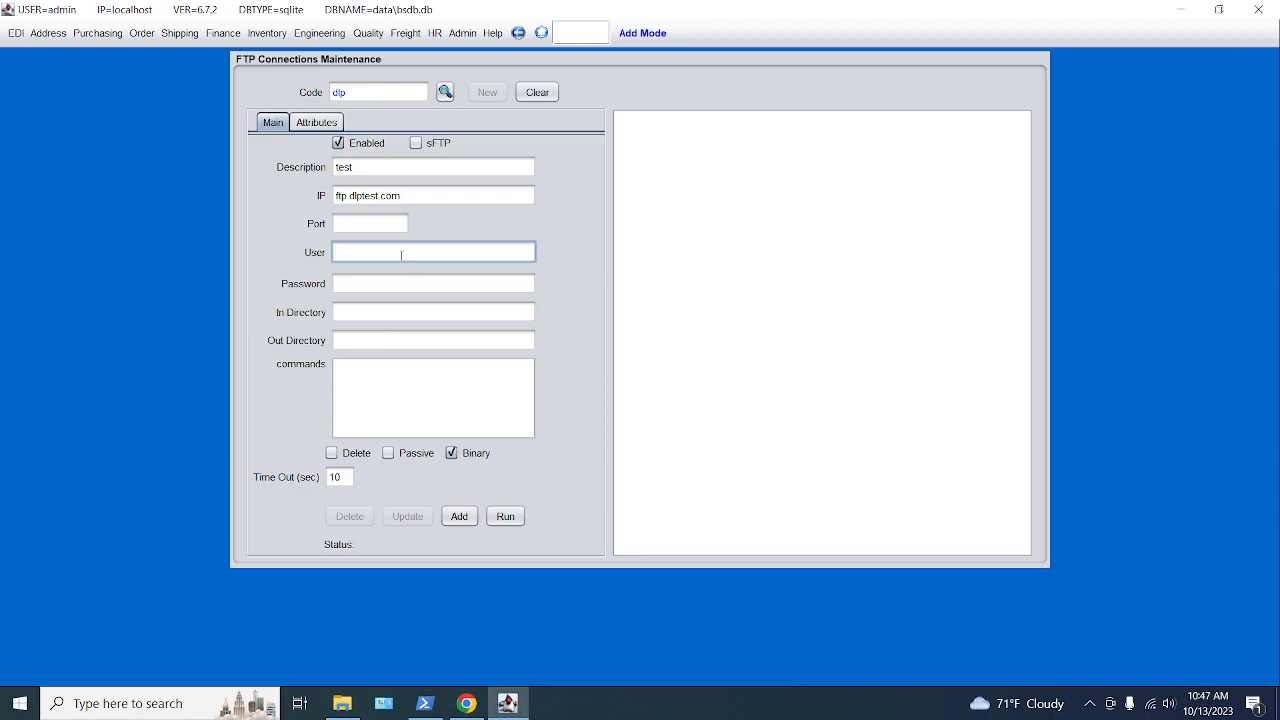
pyautogui.hotkey('ctrl', 'v')
pyautogui.hotkey('alt', 'Tab')
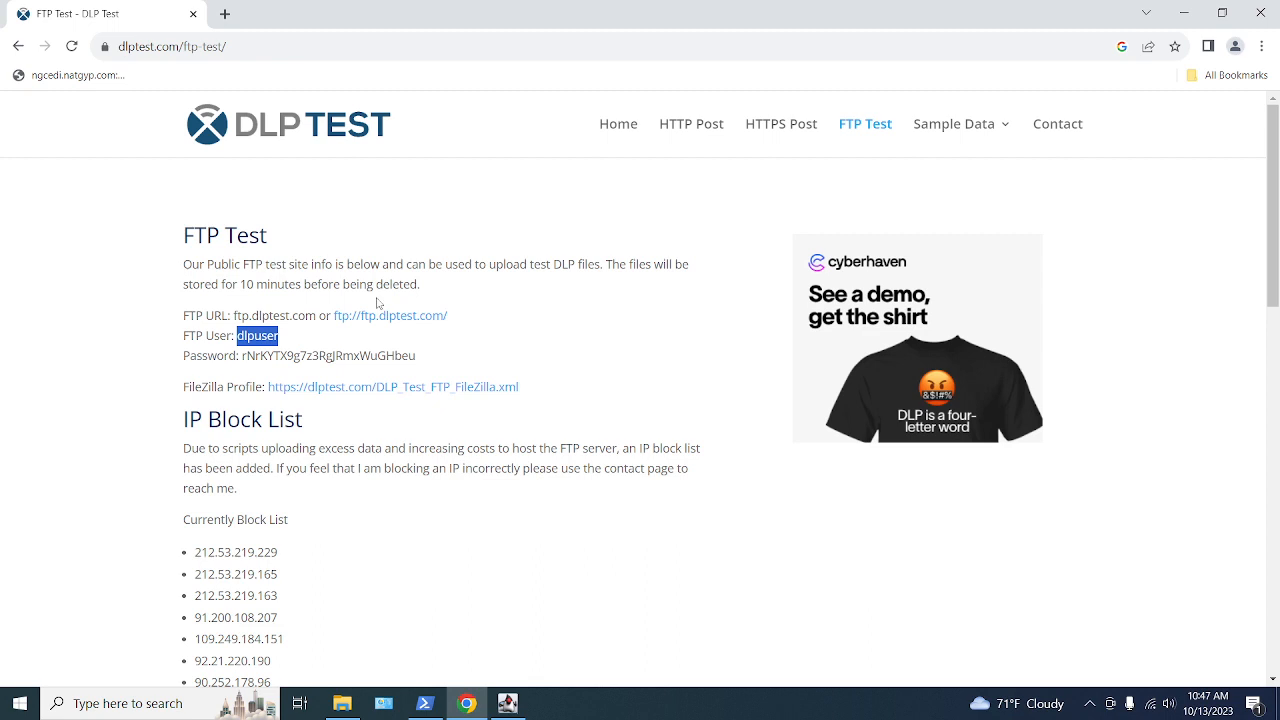
pyautogui.moveTo(419, 358); pyautogui.dragTo(240, 358)
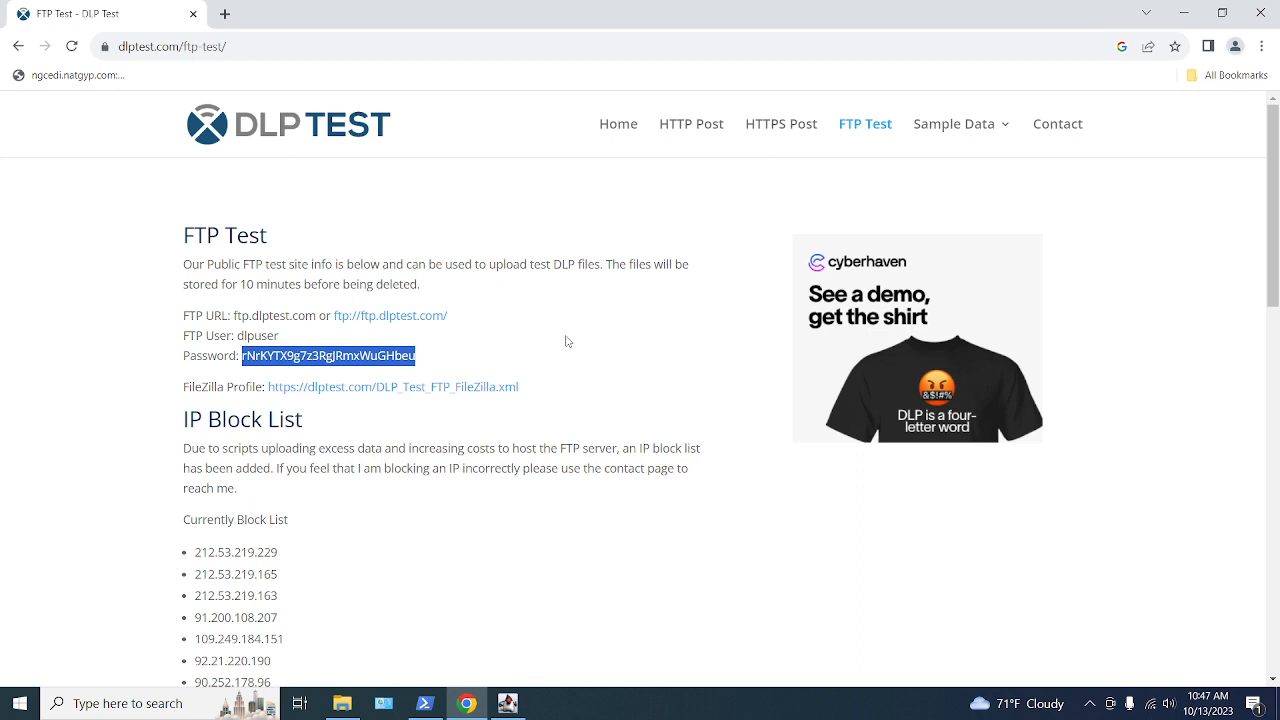
pyautogui.hotkey('alt', 'Tab')
# - Paste the FTP password and set the Out Directory to edi/out/
pyautogui.click(367, 285)
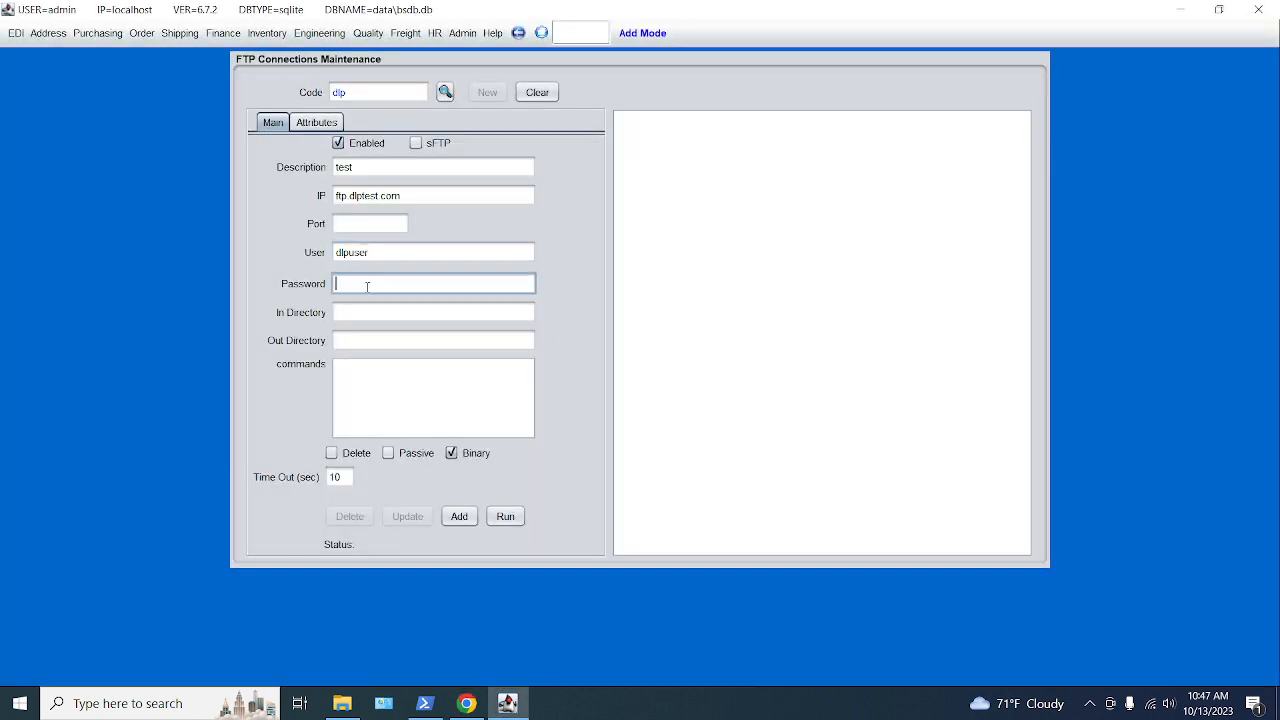
pyautogui.hotkey('ctrl', 'v')
pyautogui.click(358, 313)
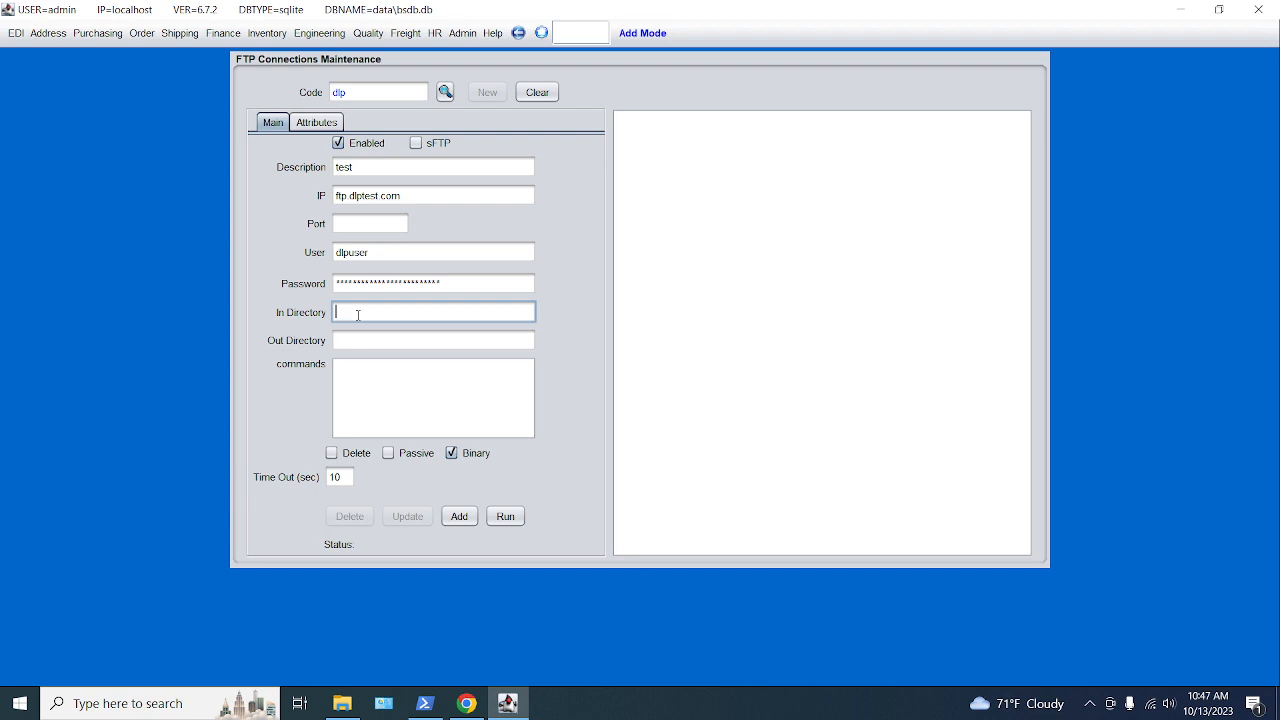
pyautogui.click(353, 341)
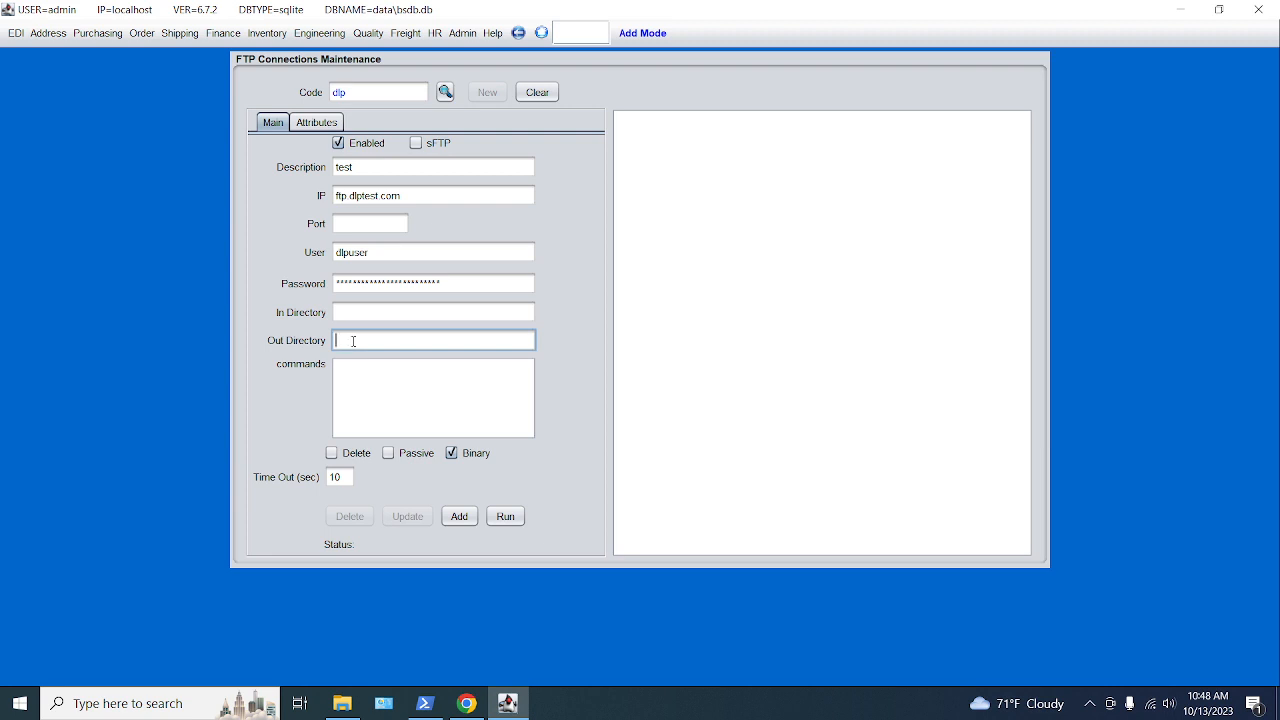
pyautogui.write('edi/out')
pyautogui.write('/')
# - Leave dir as the only FTP command, turn Passive on and keep Binary checked
pyautogui.click(373, 365)
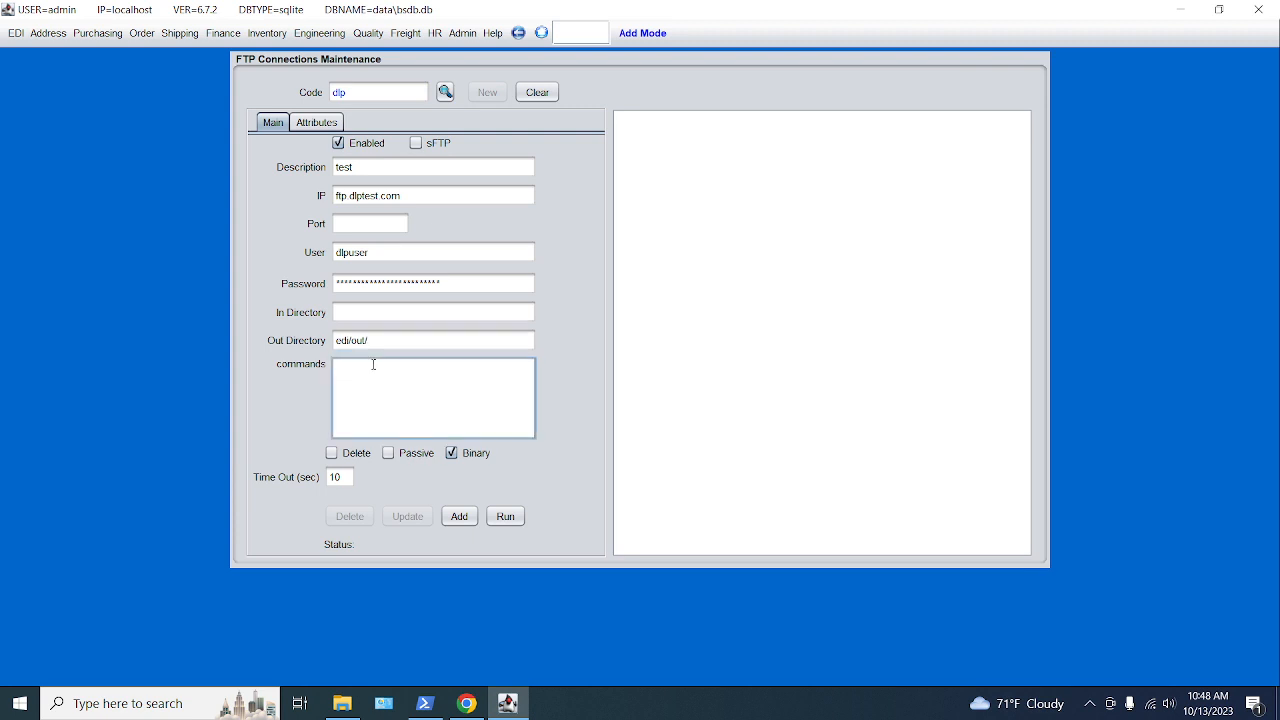
pyautogui.write('dir')
pyautogui.write('get *')
pyautogui.press('BackSpace')
pyautogui.press('BackSpace')
pyautogui.press('BackSpace')
pyautogui.write('h')
pyautogui.press('Up')
pyautogui.press('BackSpace')
pyautogui.press('BackSpace')
pyautogui.press('BackSpace')
pyautogui.press('BackSpace')
pyautogui.press('BackSpace')
pyautogui.click(389, 453)
pyautogui.click(452, 454)
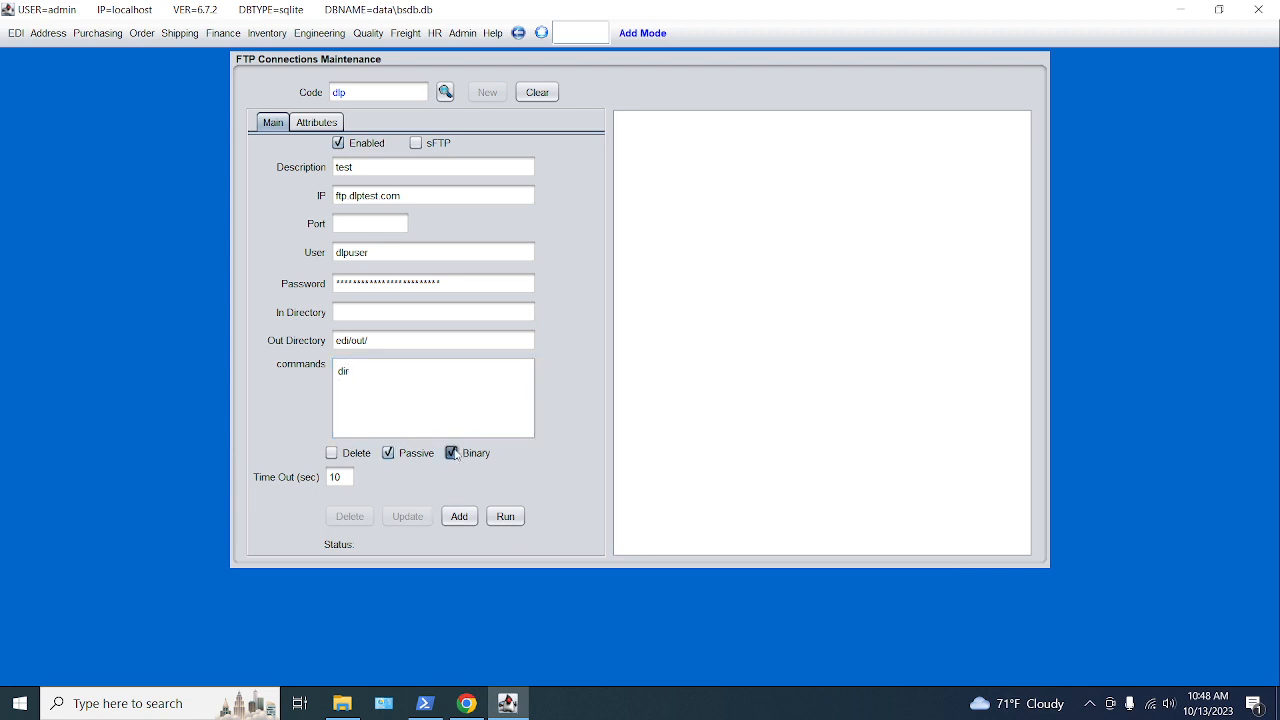
pyautogui.click(452, 454)
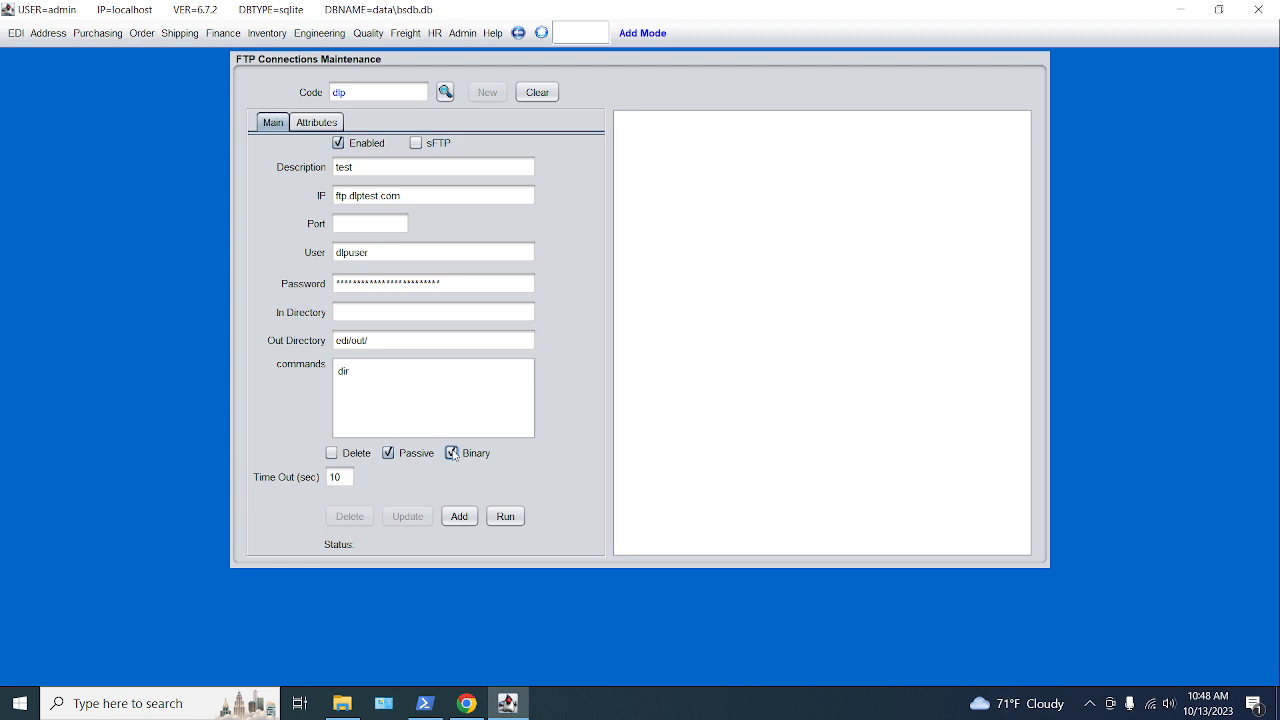
# - Add the dlp record, then look it up and reload it in Update Mode
pyautogui.click(461, 517)
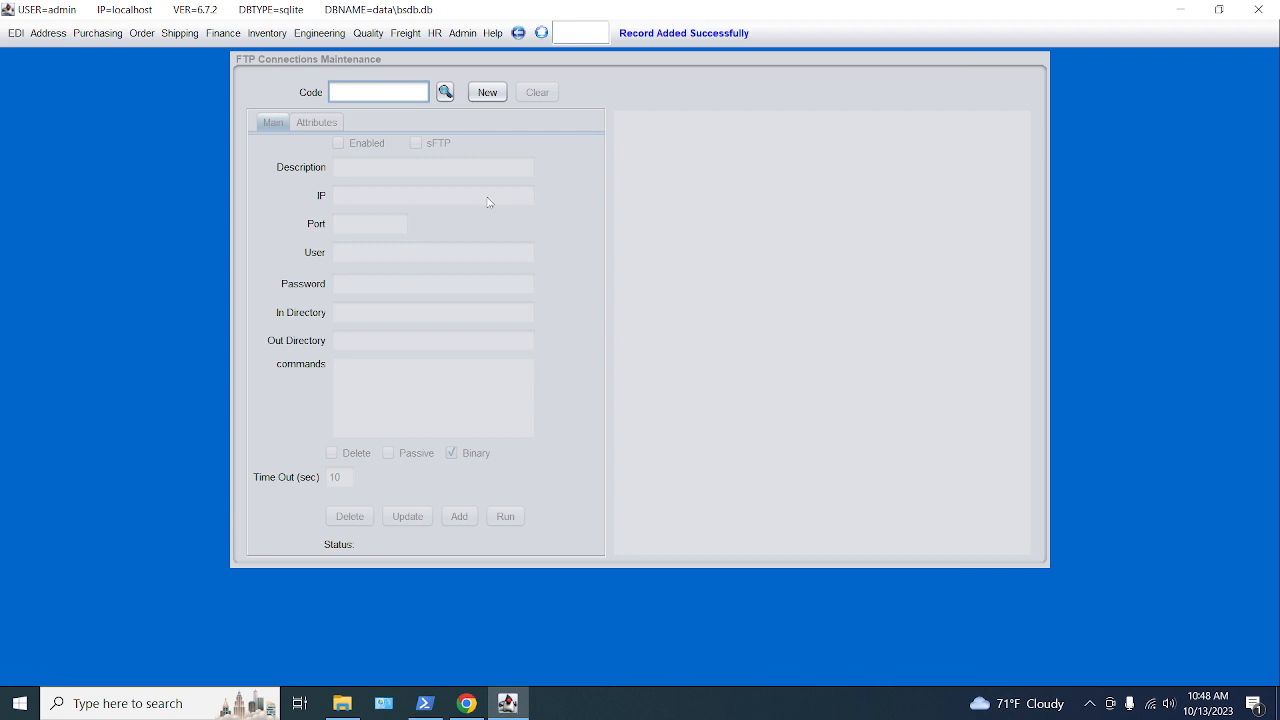
pyautogui.click(445, 92)
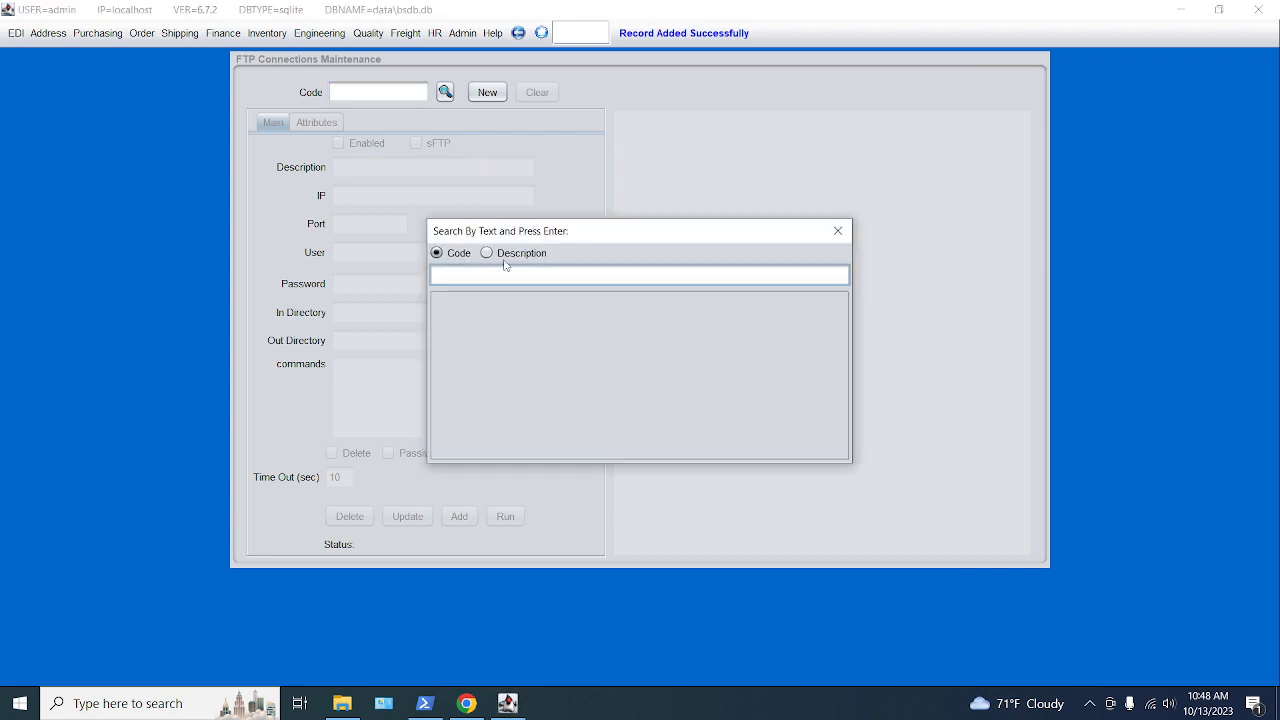
pyautogui.press('Return')
pyautogui.click(448, 318)
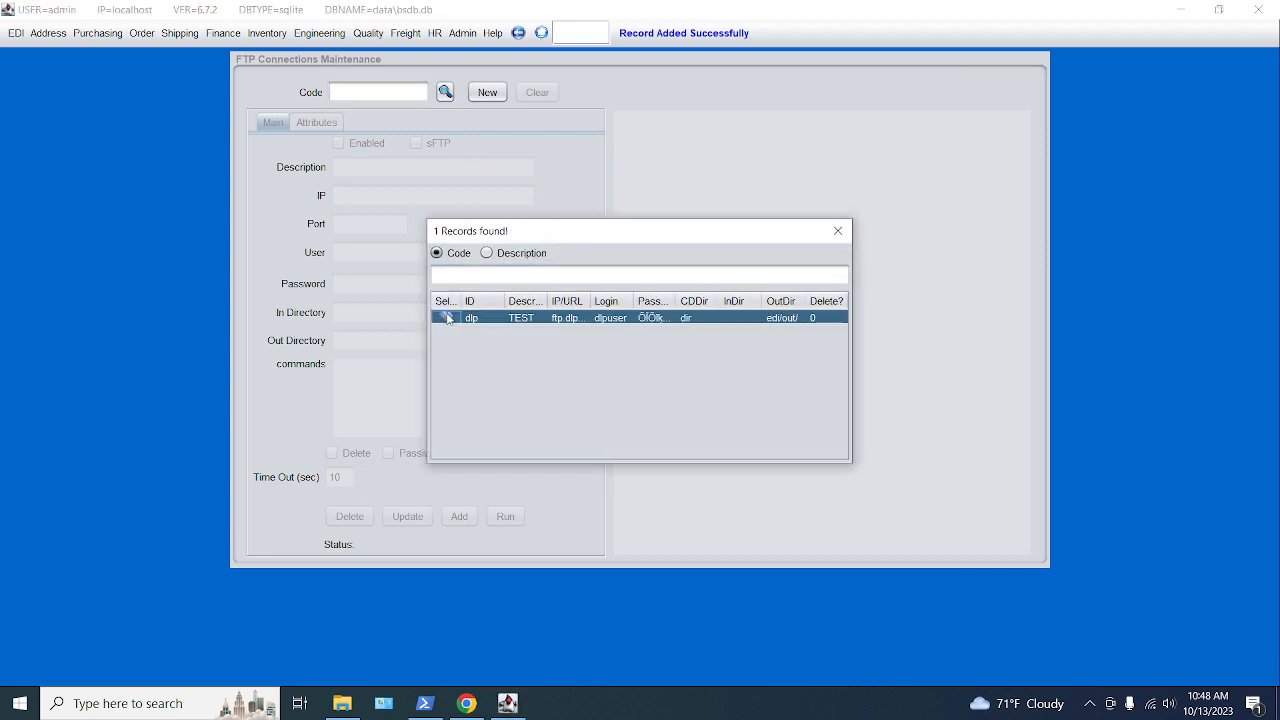
pyautogui.doubleClick(448, 318)
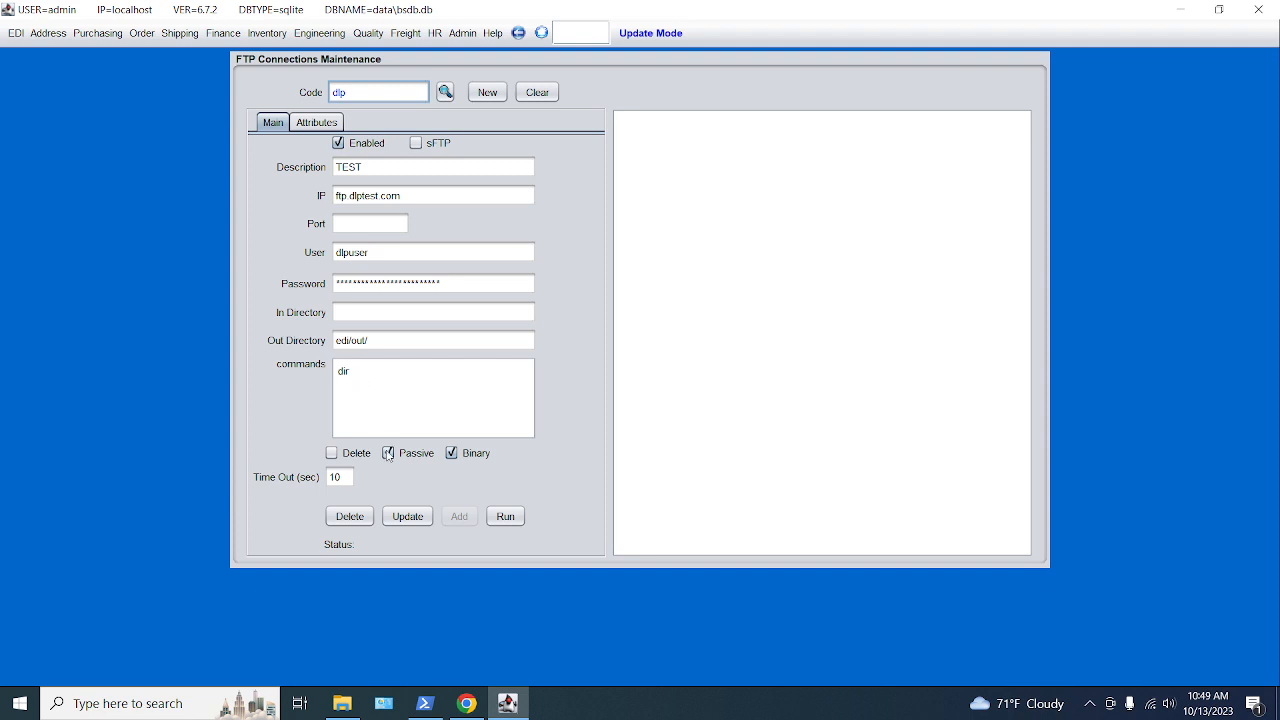
# - Run dlp for a successful directory listing, then check C:\BlueSeer\edi\out for the test file
pyautogui.click(504, 518)
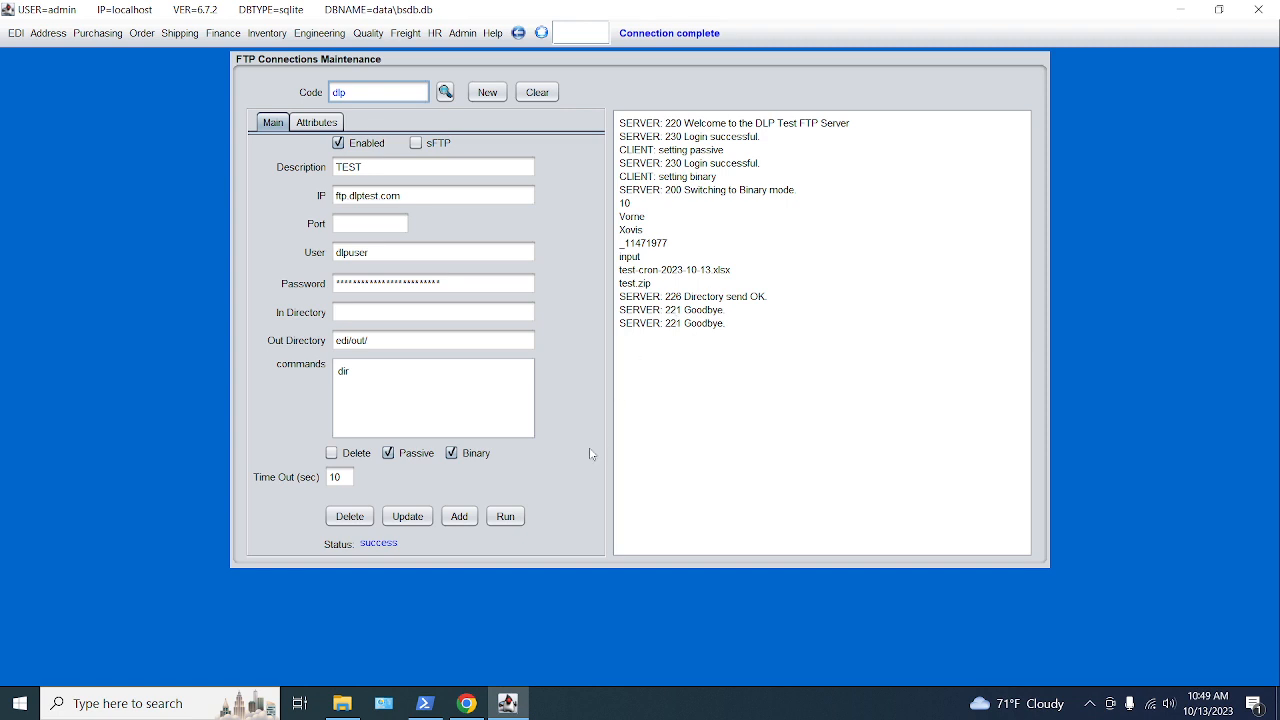
pyautogui.click(342, 703)
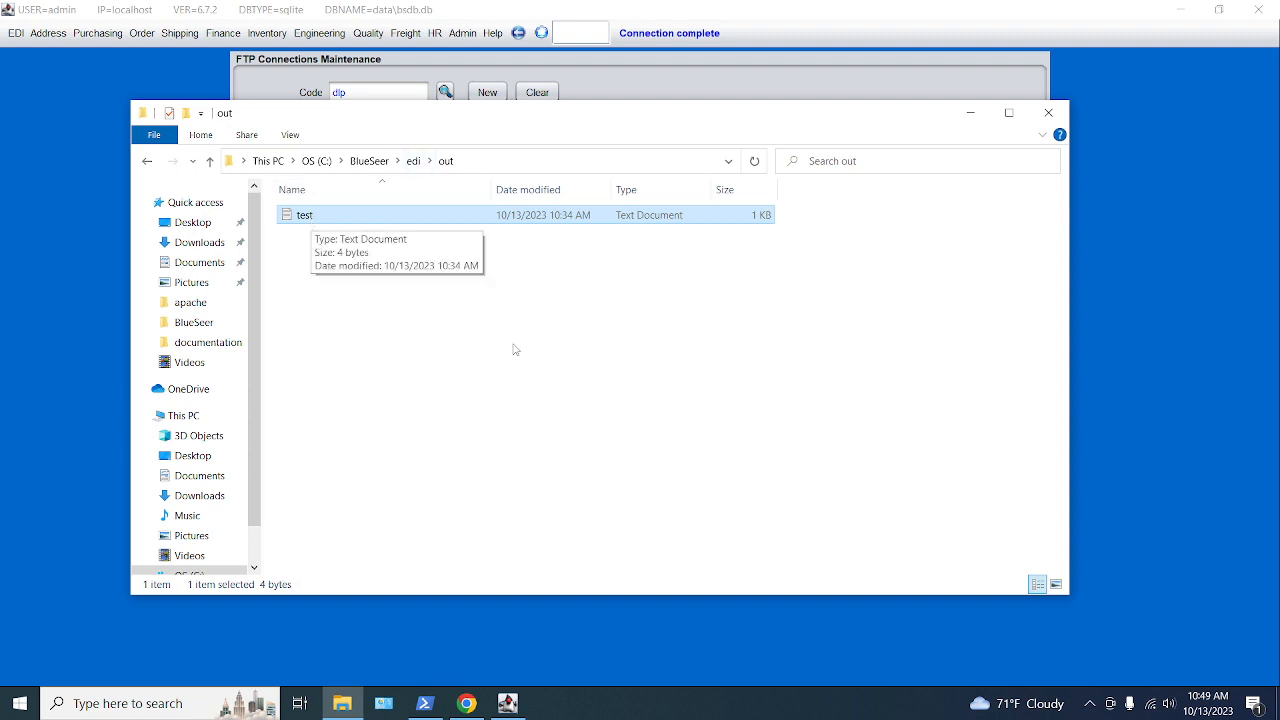
pyautogui.click(729, 95)
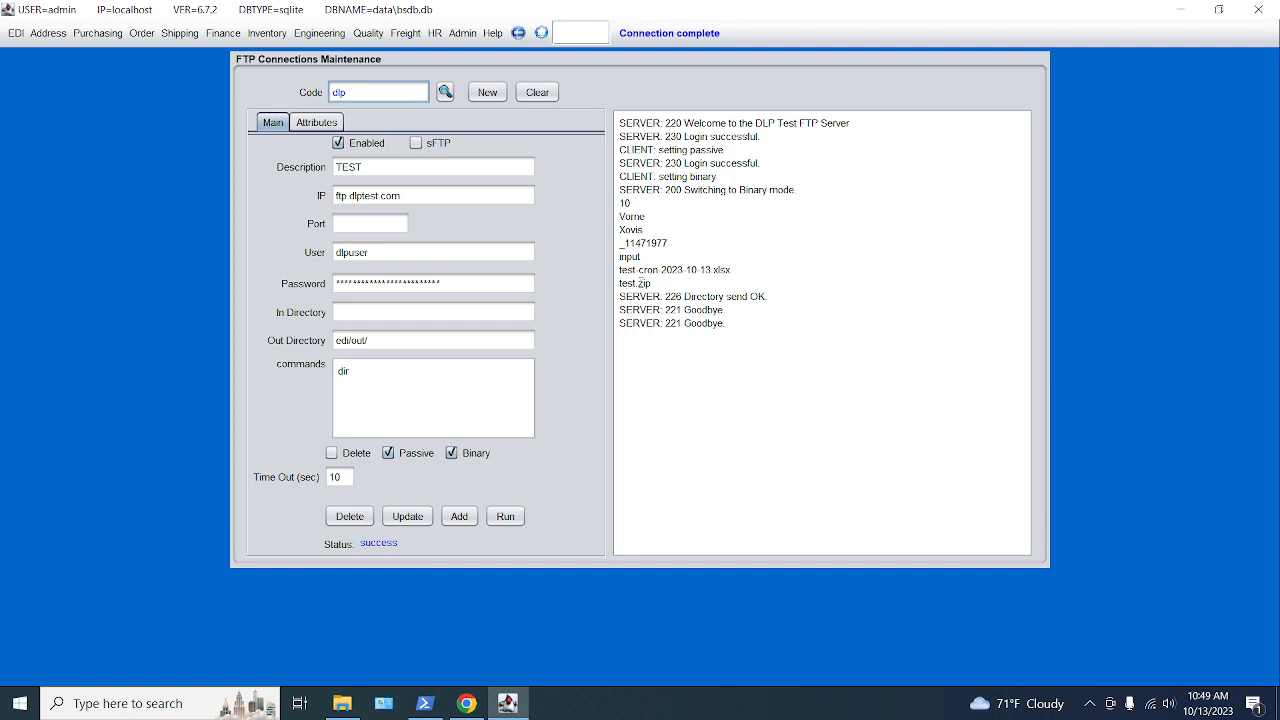
# - Change the dlp commands to dir, put test.txt, dir and save with Update
pyautogui.click(377, 369)
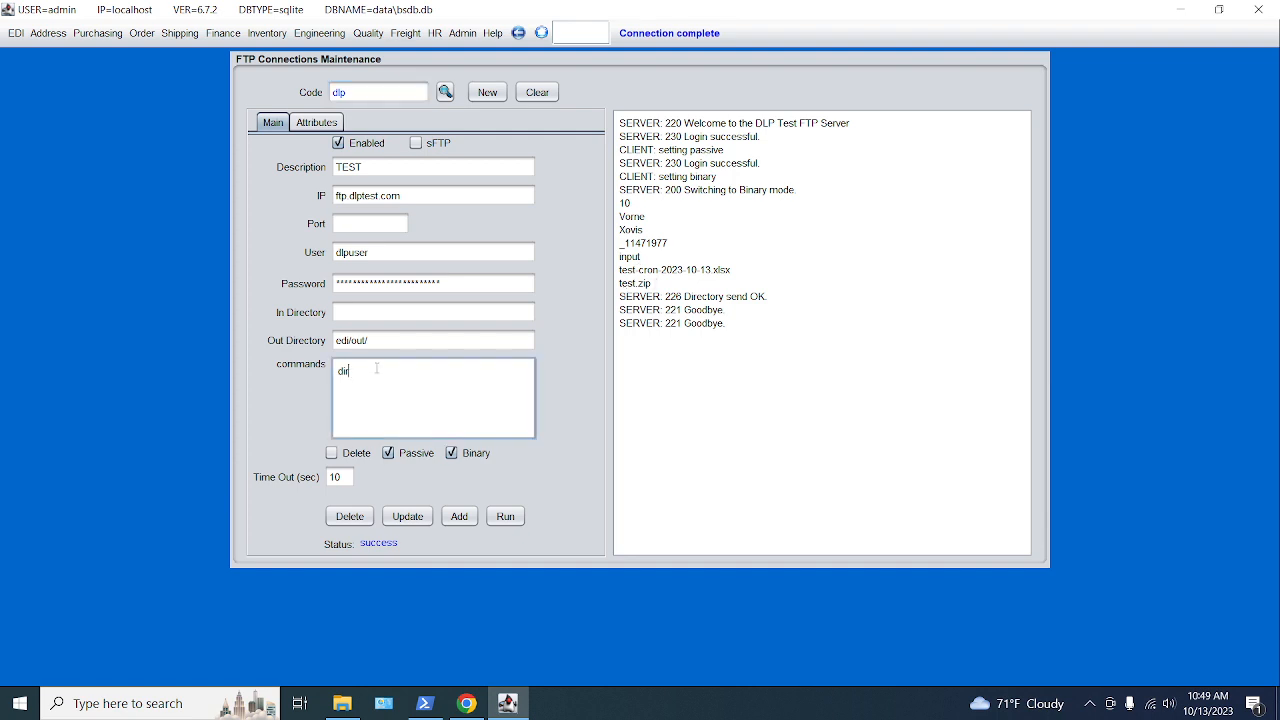
pyautogui.write('put test*')
pyautogui.write('.txt ')
pyautogui.write('dir')
pyautogui.click(408, 517)
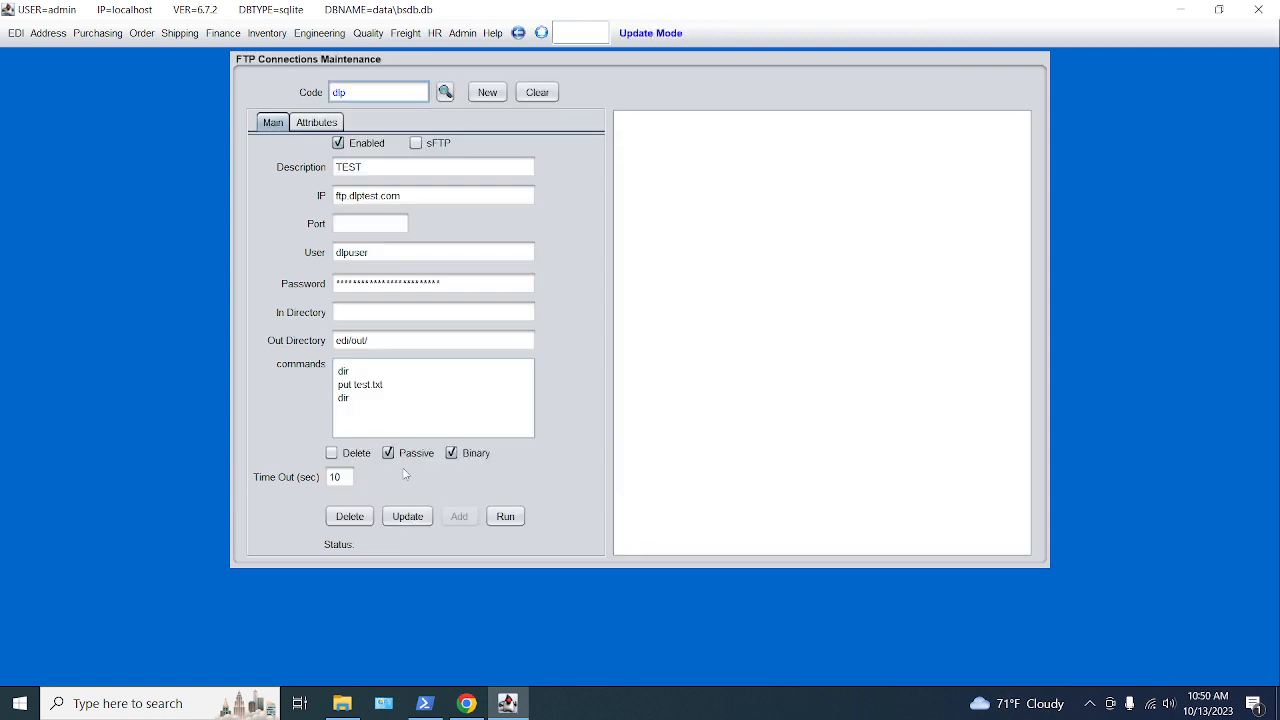
# - Run the updated dlp connection, uploading test.txt and ending with Status: success
pyautogui.click(507, 518)
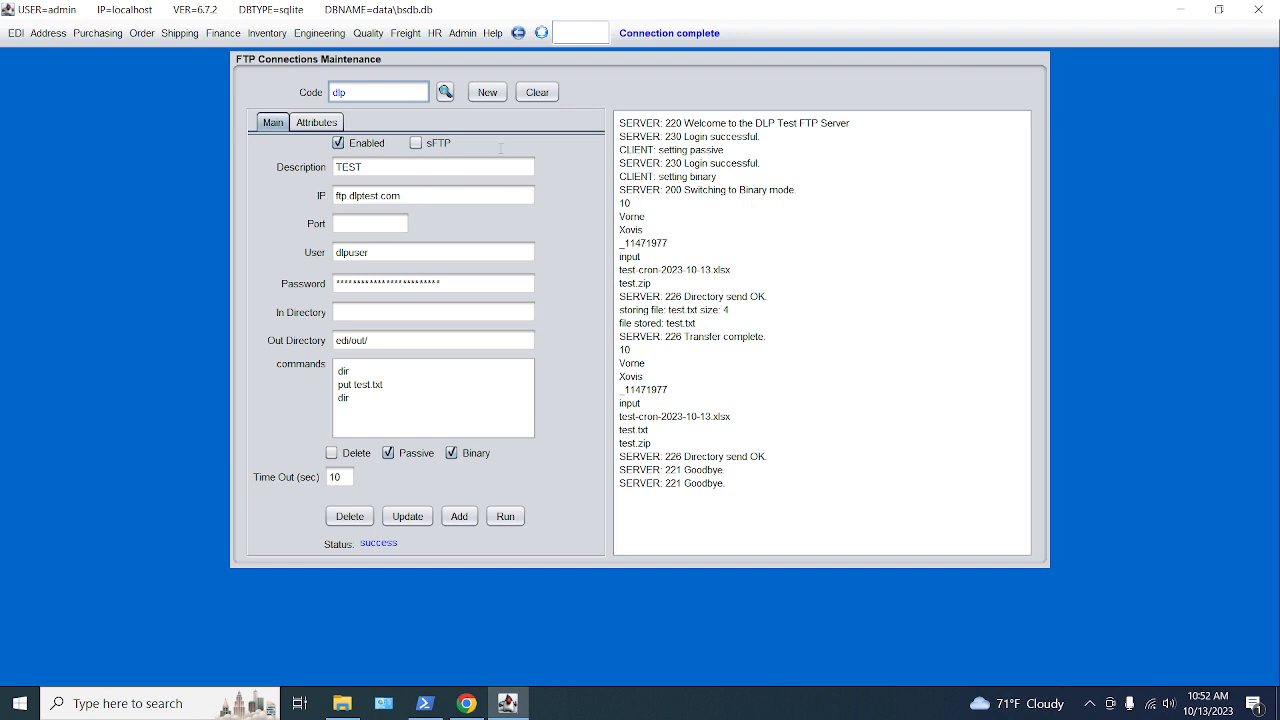
# - Show BlueSeer's Help > About page, then check the network status and hidden tray icons
pyautogui.click(503, 34)
pyautogui.click(504, 56)
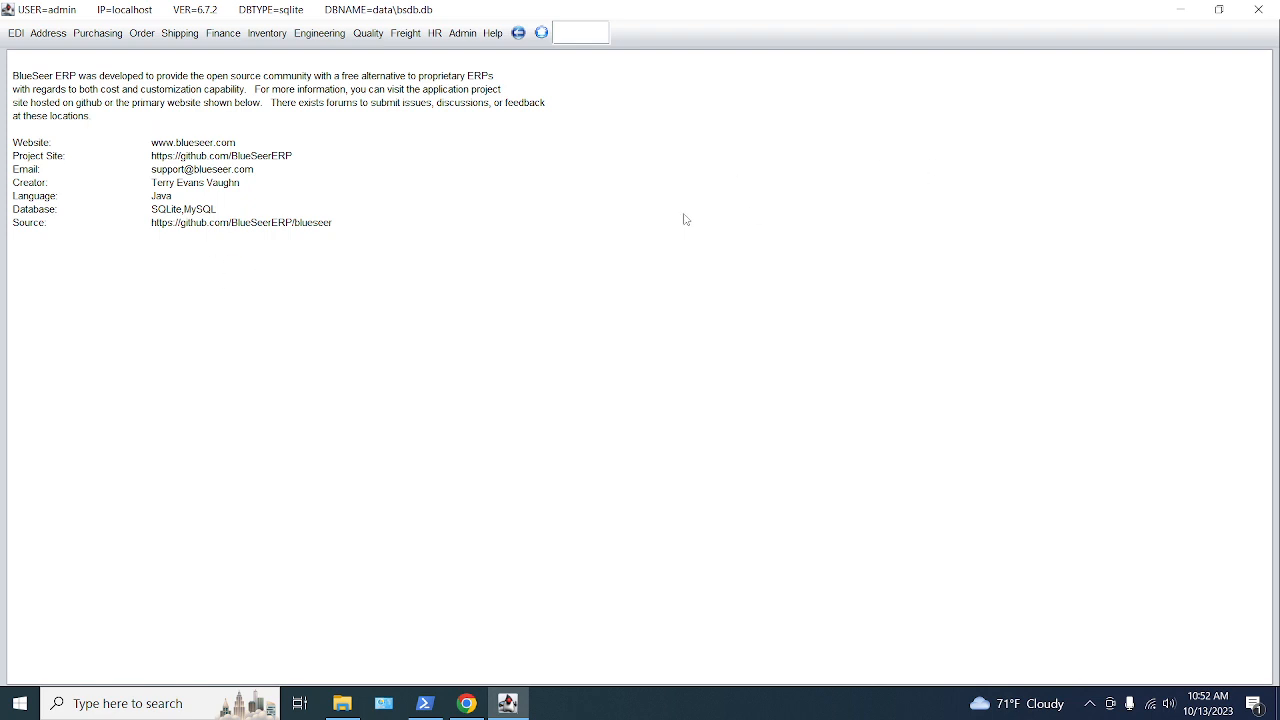
pyautogui.click(1150, 704)
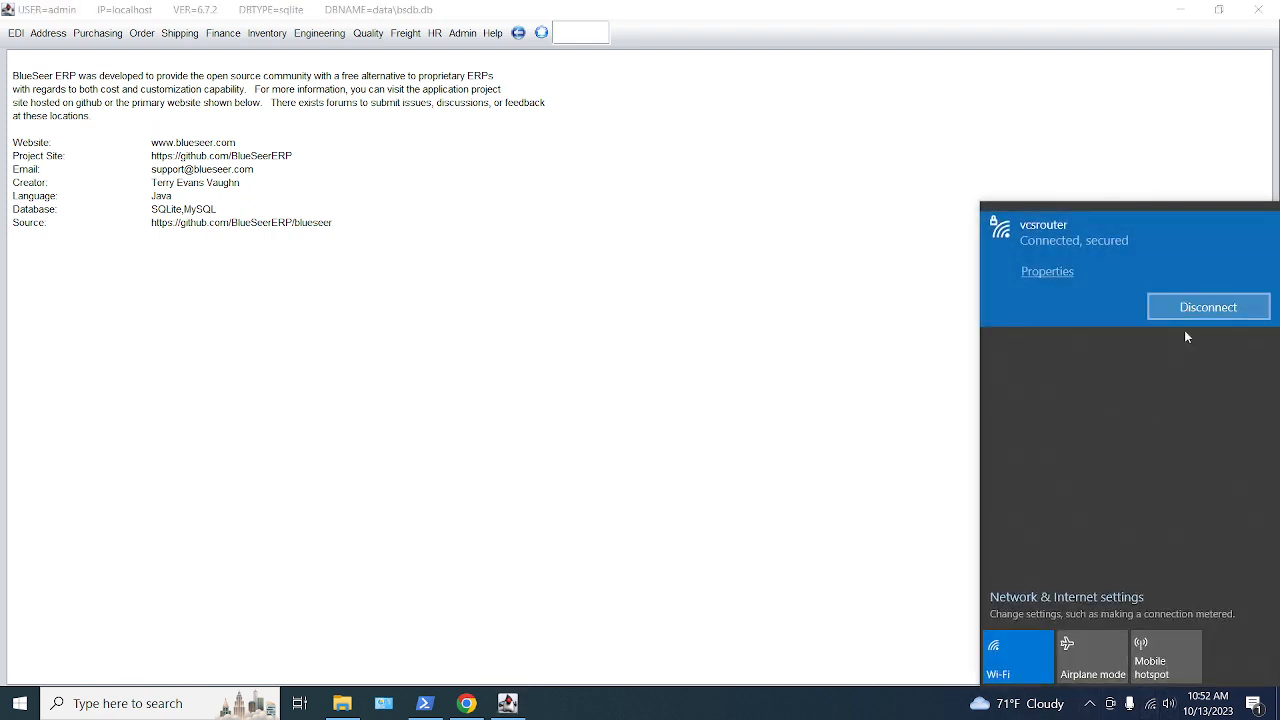
pyautogui.click(1090, 704)
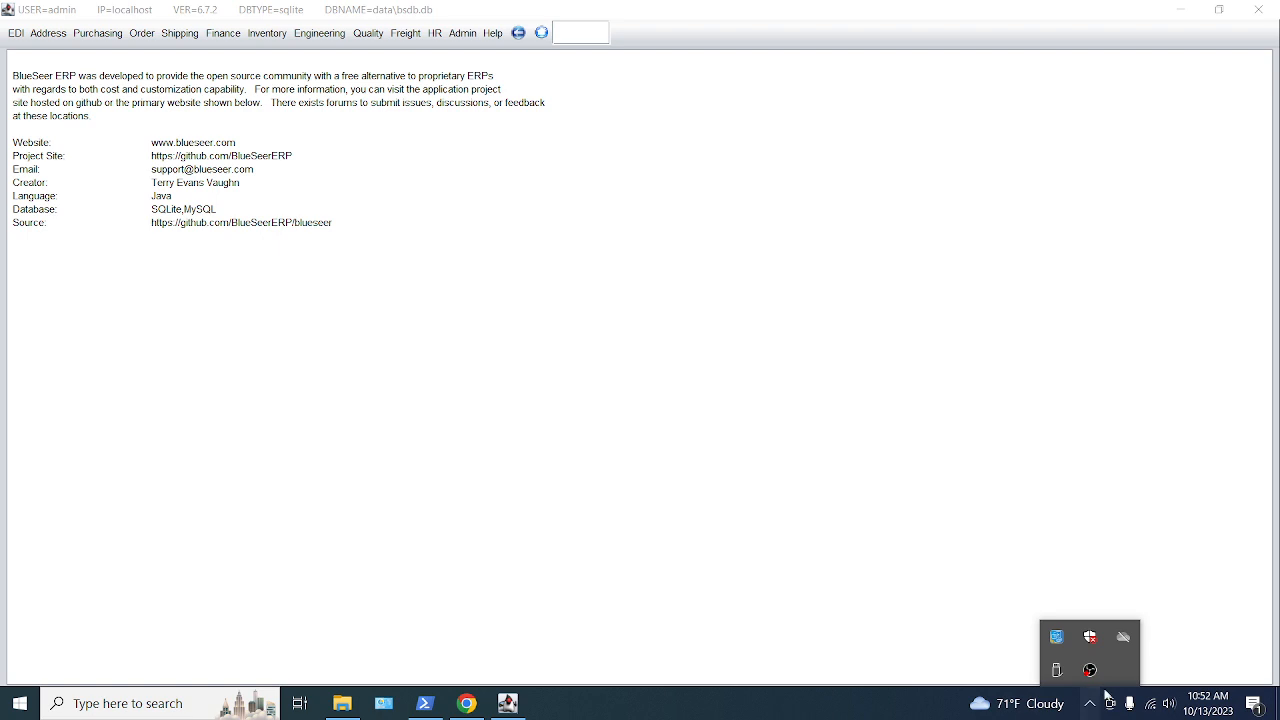